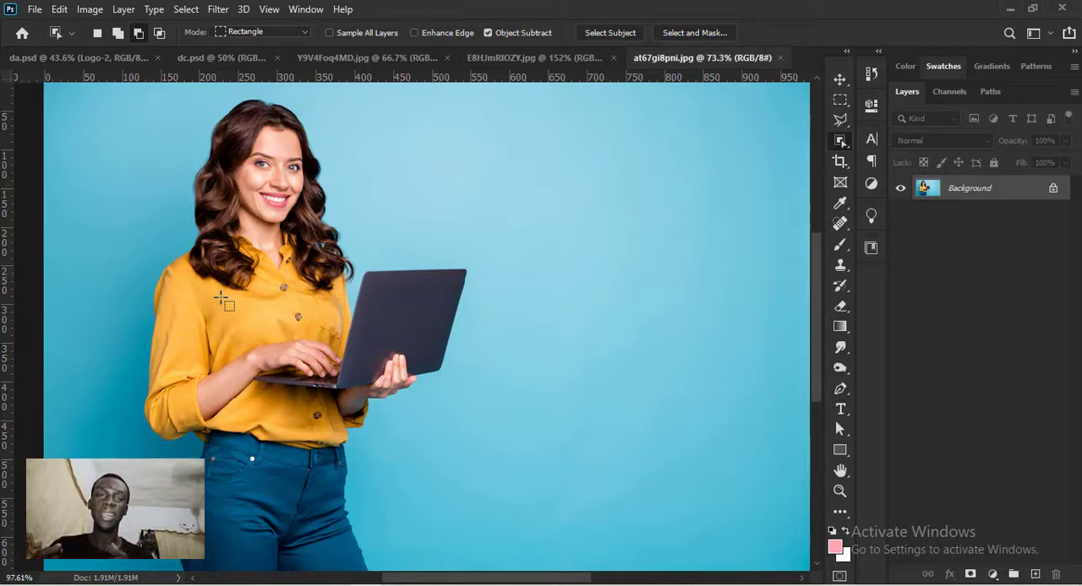
scroll(222, 300, up, 5)
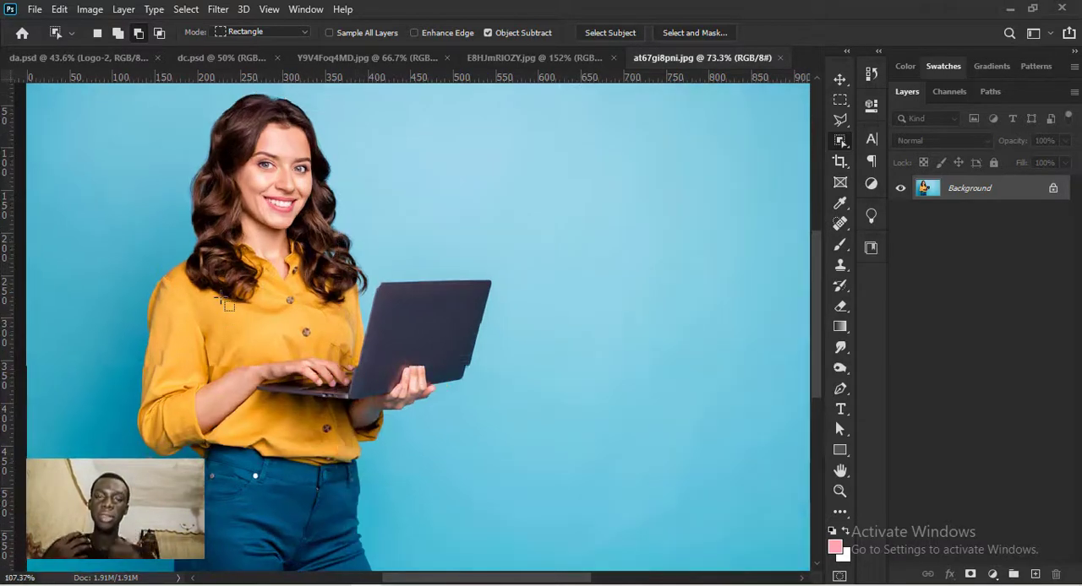
scroll(193, 341, up, 1)
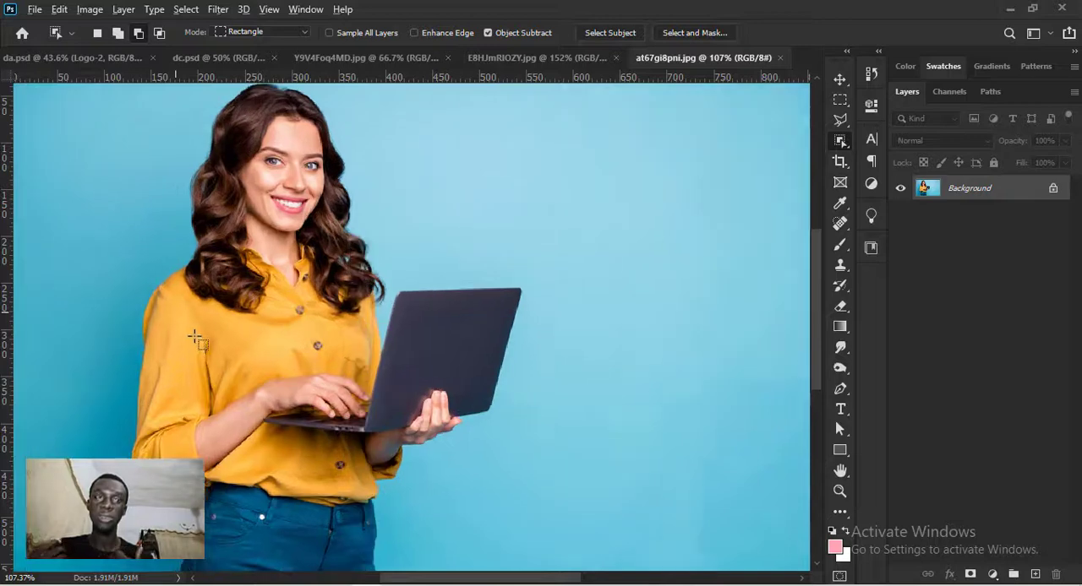
drag(239, 276, 233, 338)
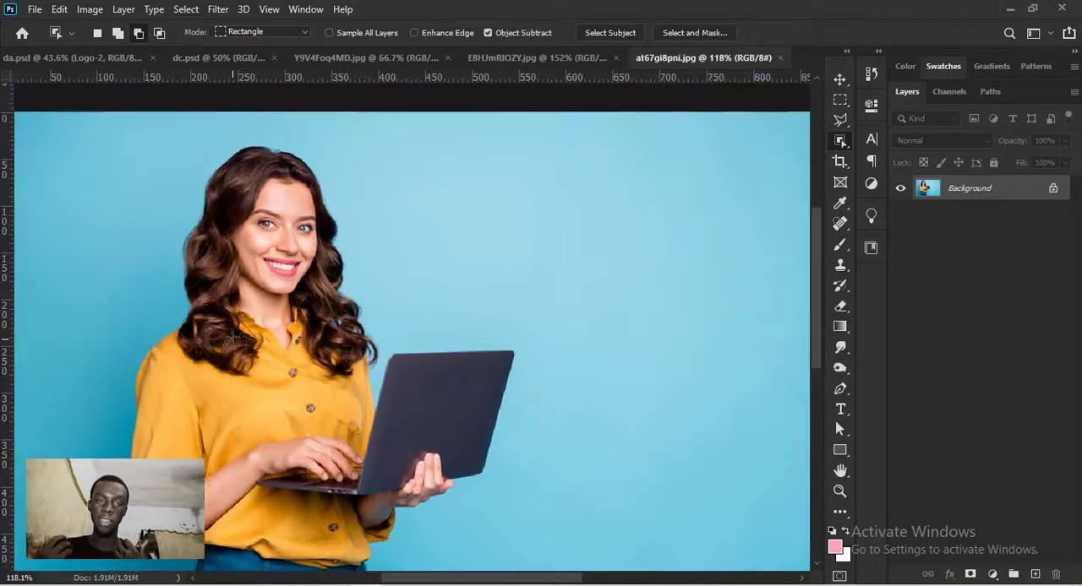
scroll(232, 335, down, 1)
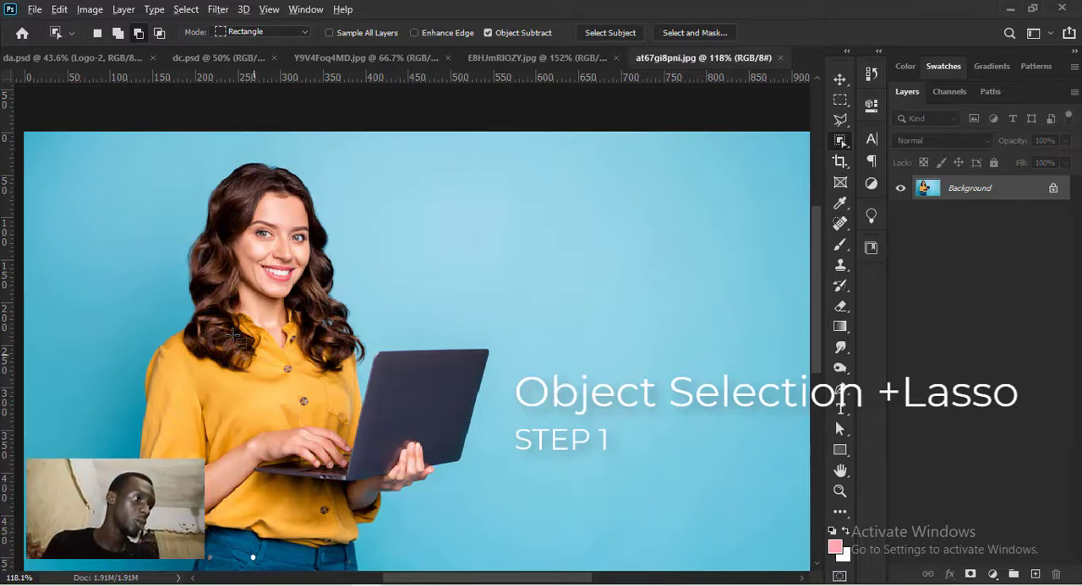
- Select the woman with the Object Selection tool, using a rectangle of about 368 by 675 px over her full height
scroll(237, 336, down, 3)
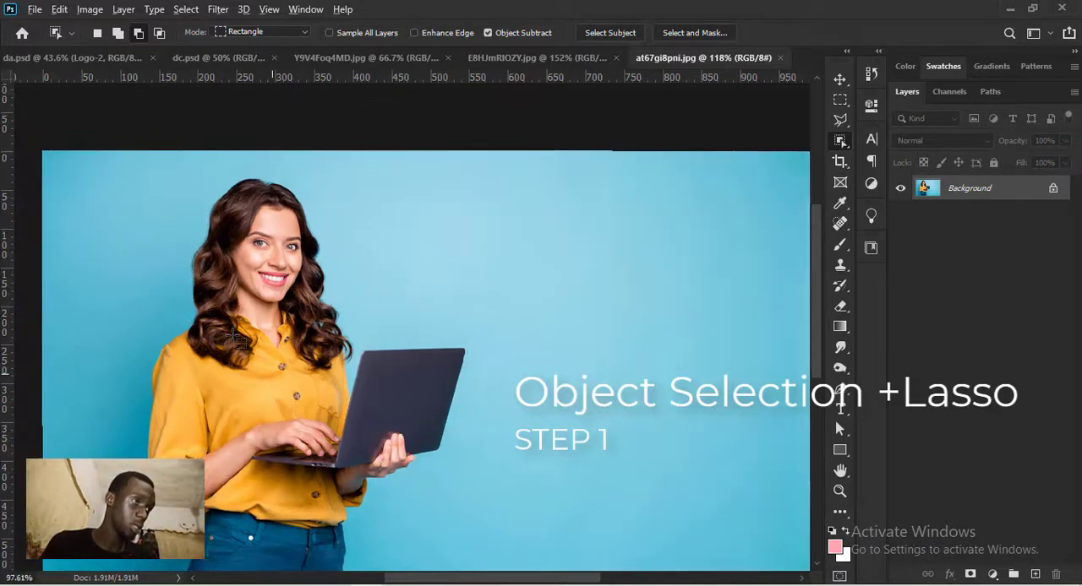
scroll(237, 338, down, 3)
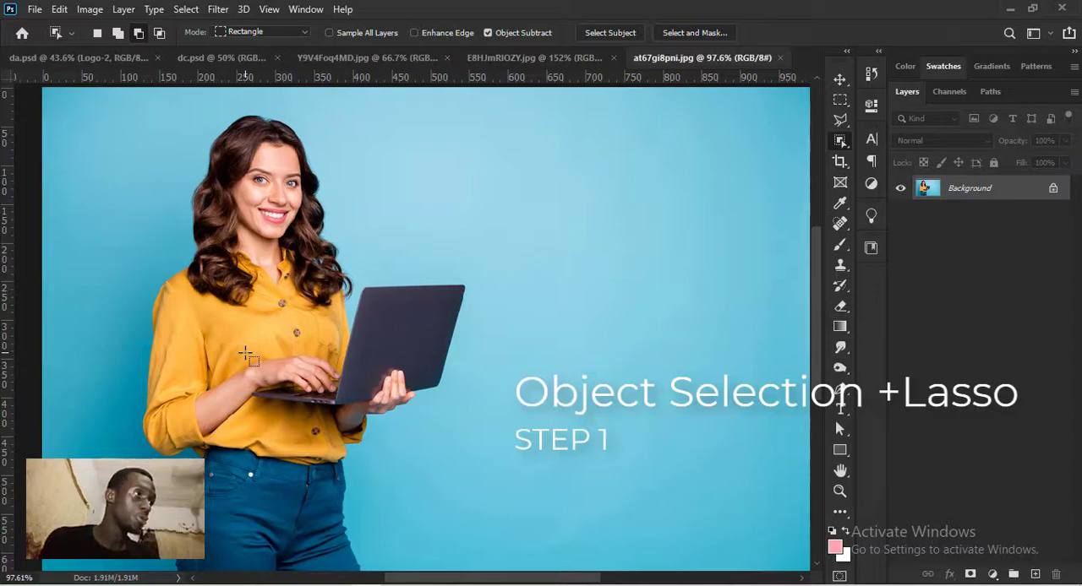
scroll(246, 351, down, 1)
scroll(246, 351, down, 1)
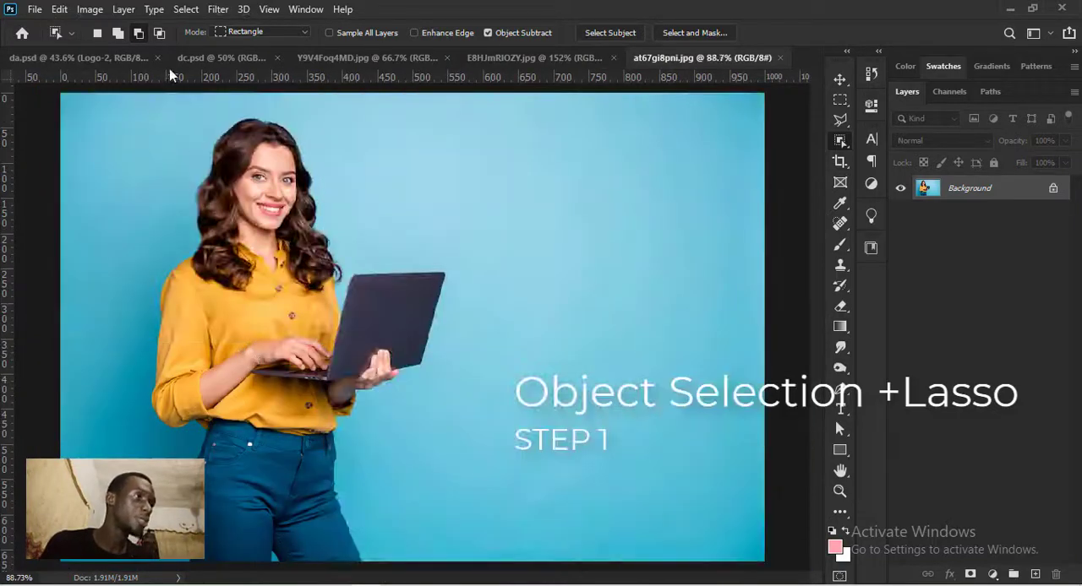
drag(125, 95, 459, 545)
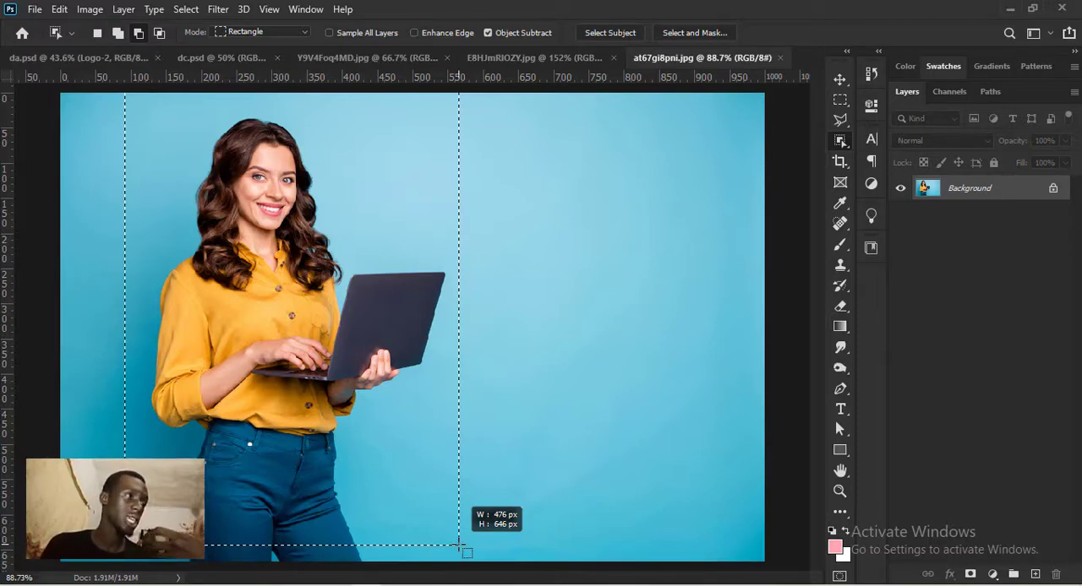
drag(459, 546, 384, 564)
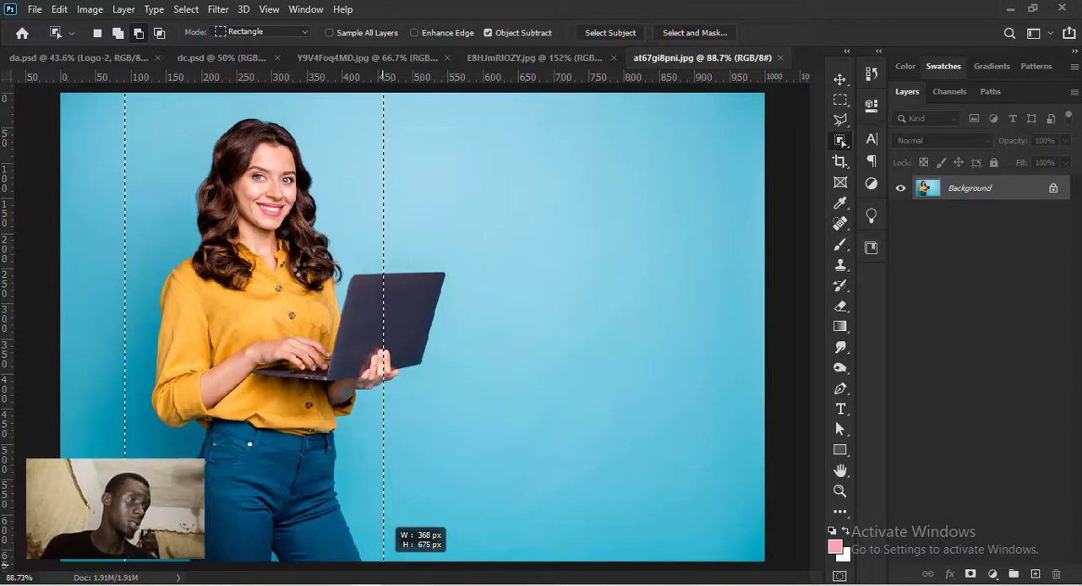
drag(383, 565, 383, 566)
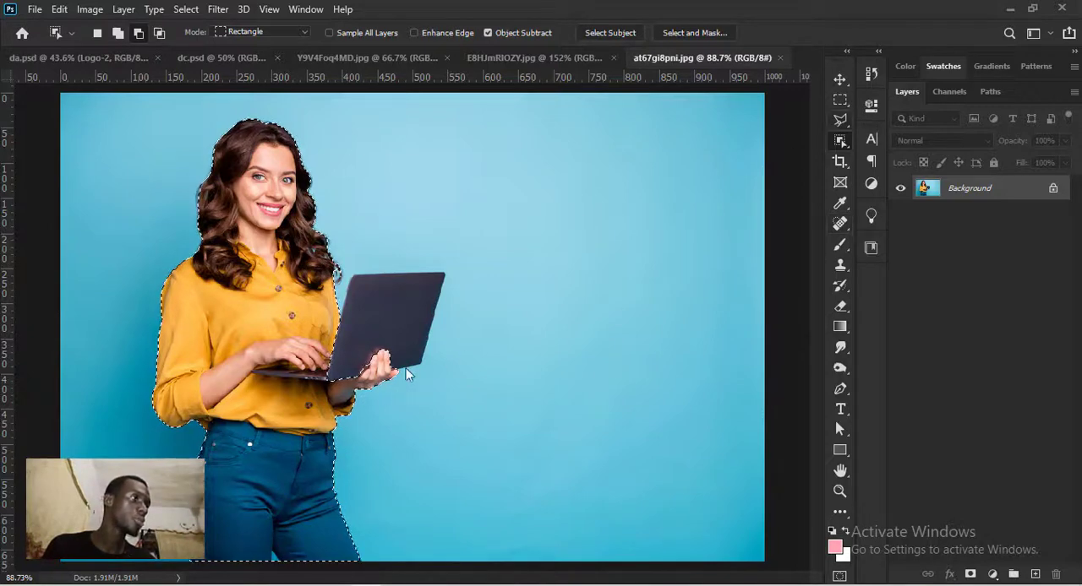
- Add the missing laptop lid, including the gap beside the fingers, to the selection with the Polygonal Lasso tool
key(l)
scroll(291, 366, up, 1)
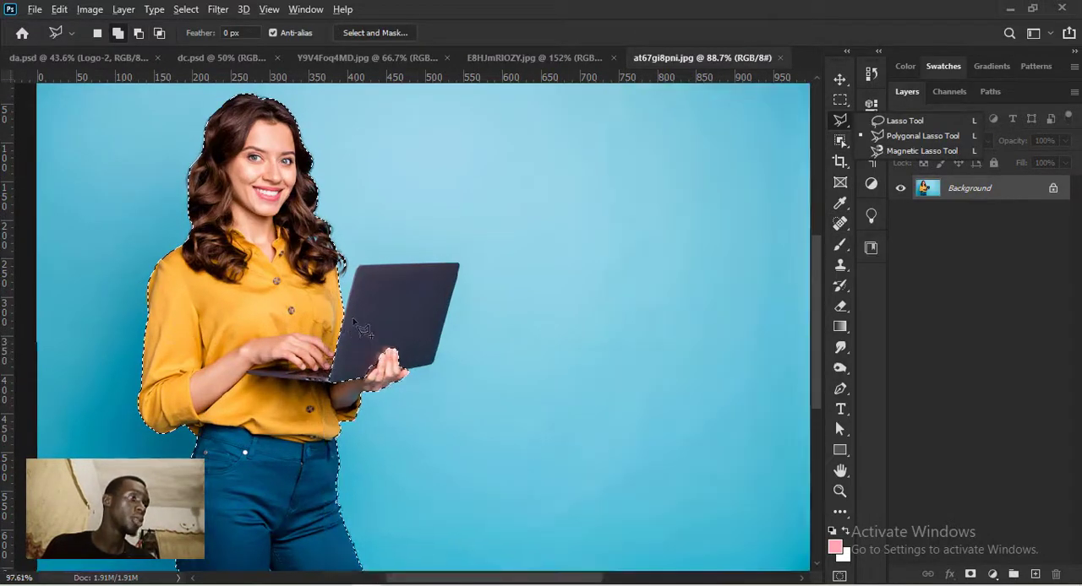
scroll(363, 329, up, 3)
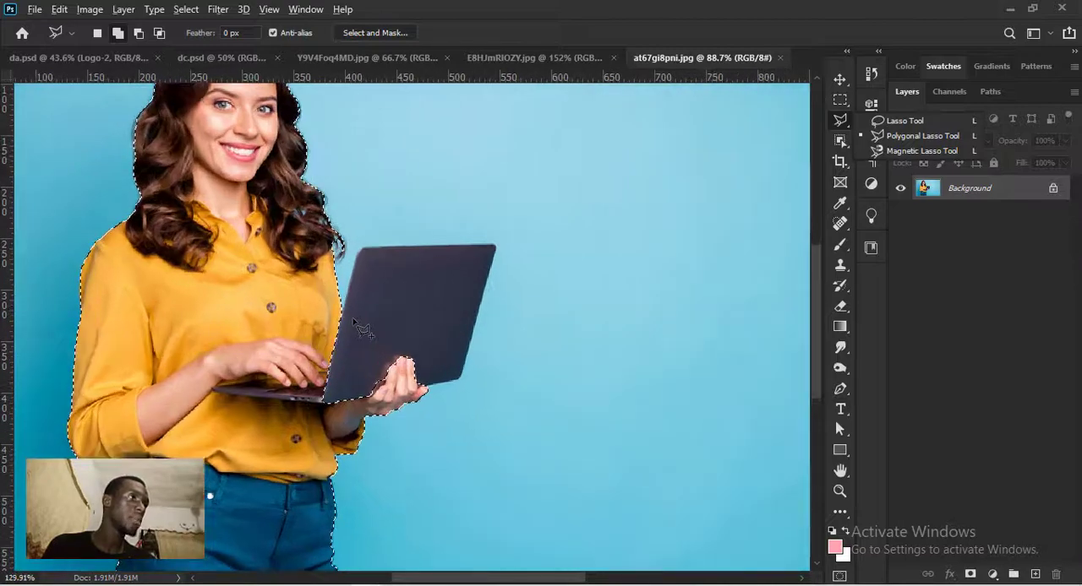
scroll(350, 312, up, 1)
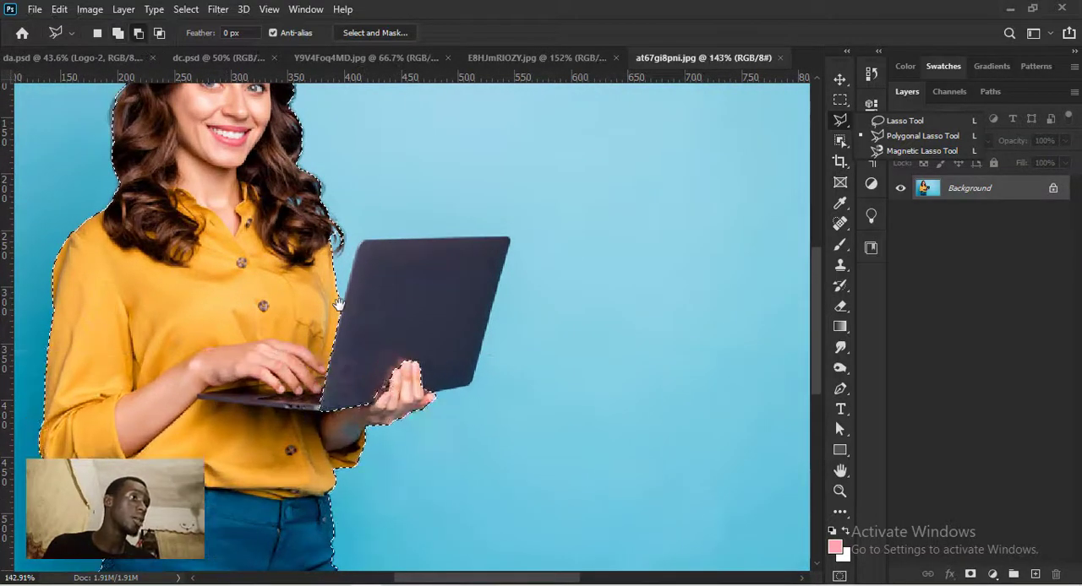
click(342, 306)
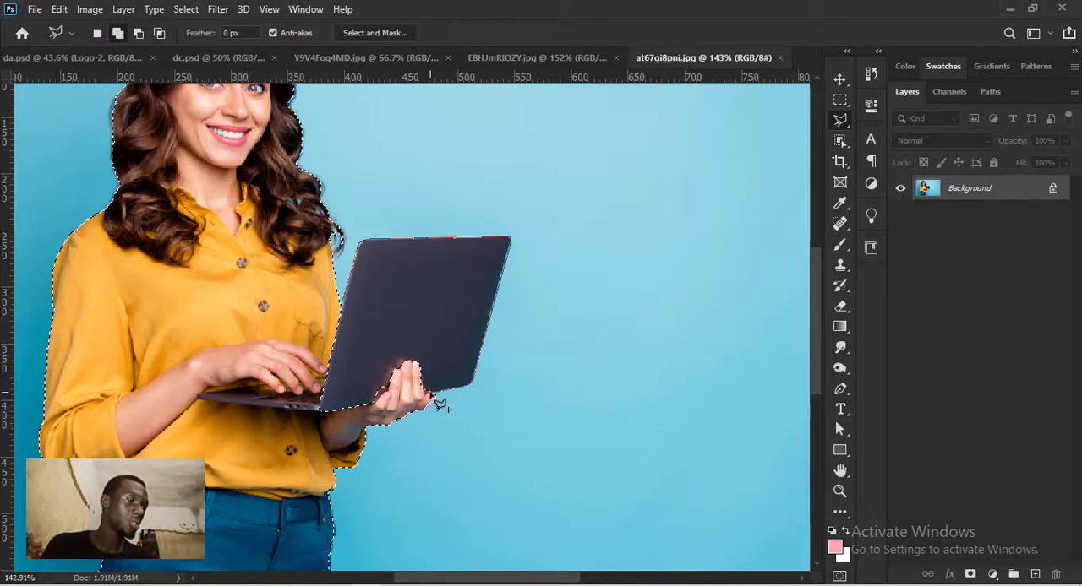
double_click(417, 421)
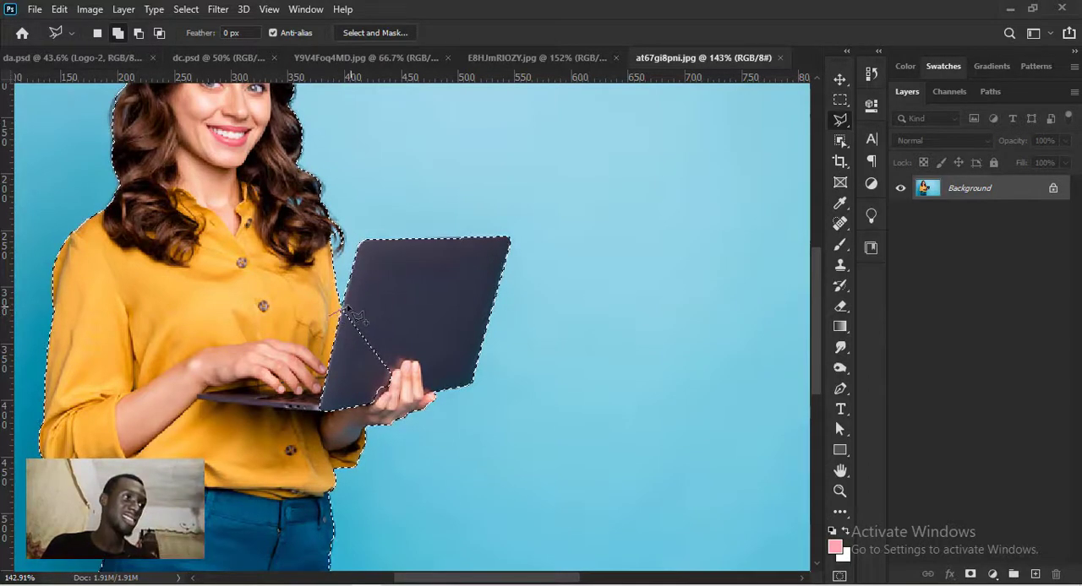
mouse_move(344, 309)
mouse_down()
mouse_move(404, 355)
mouse_move(397, 411)
mouse_move(293, 433)
mouse_move(309, 364)
mouse_move(338, 314)
mouse_up()
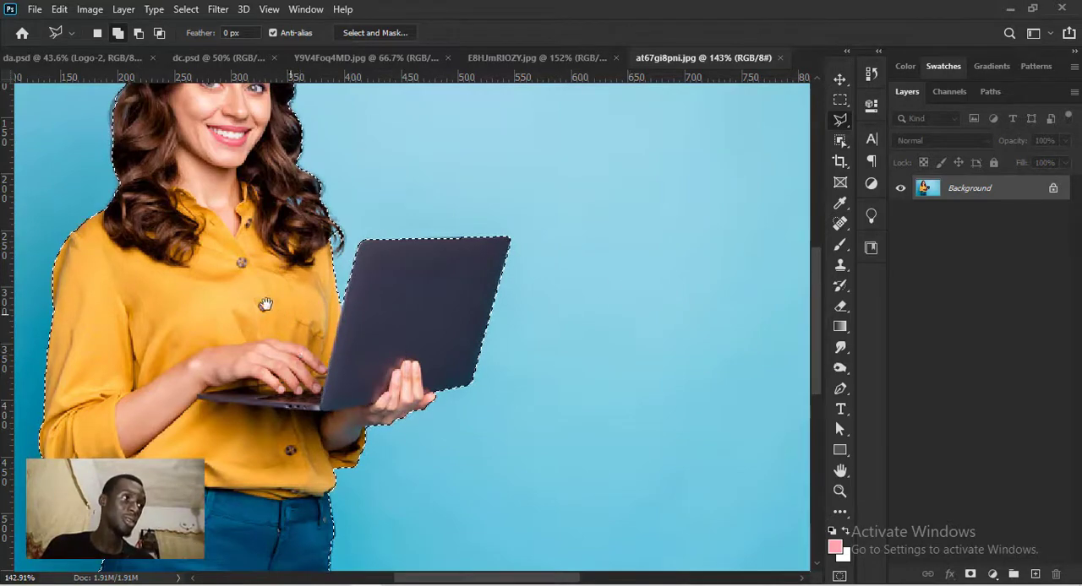
- Check the selection outline and add the missed slivers along the jeans' hip and thigh on the laptop side
drag(265, 305, 346, 394)
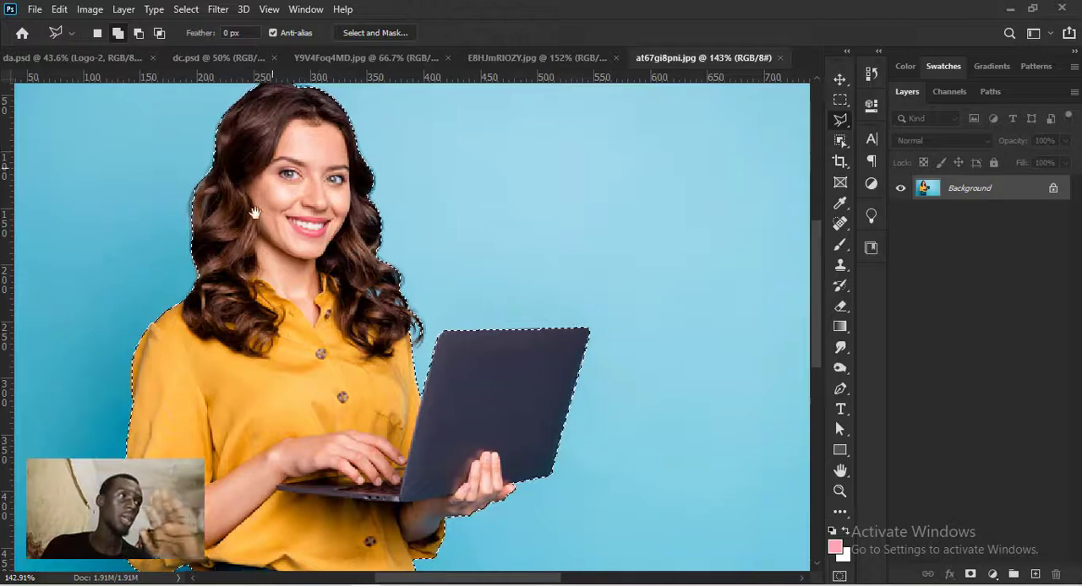
drag(254, 211, 222, 324)
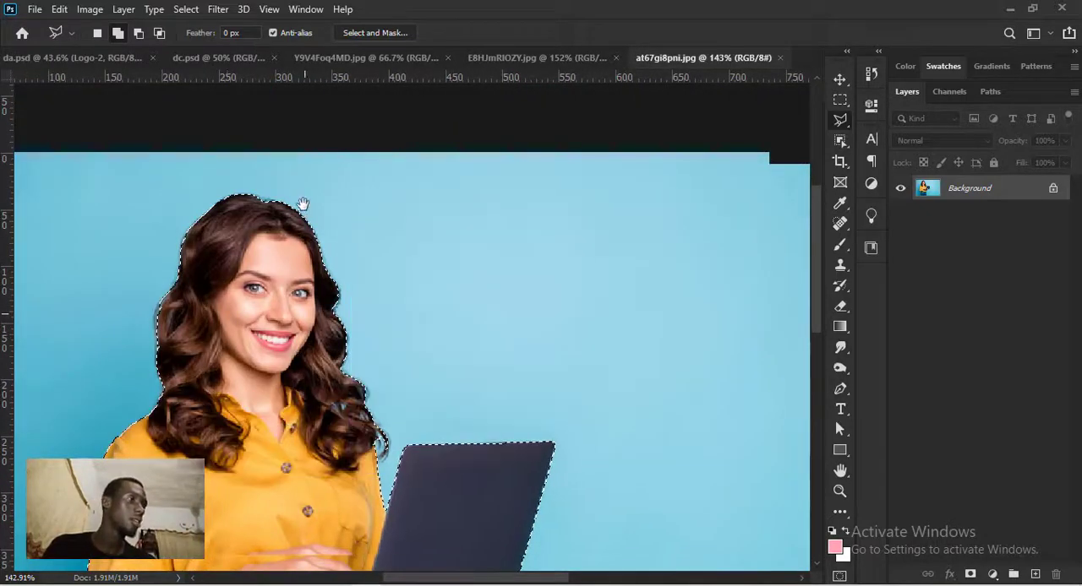
drag(303, 205, 323, 85)
drag(317, 460, 318, 333)
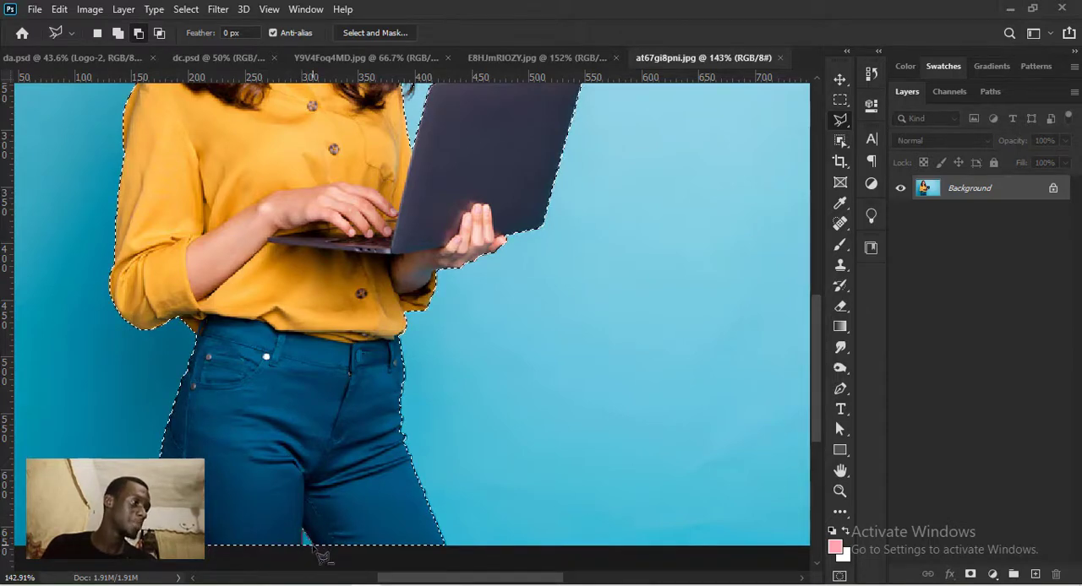
drag(345, 412, 260, 406)
scroll(336, 451, up, 5)
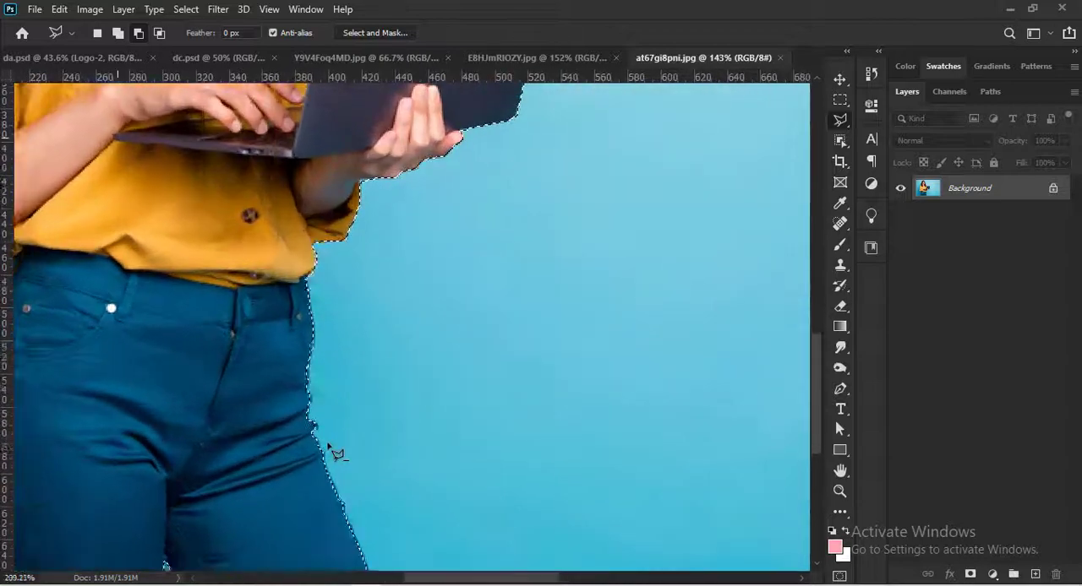
mouse_move(278, 338)
mouse_down()
mouse_move(277, 448)
mouse_move(274, 362)
mouse_up()
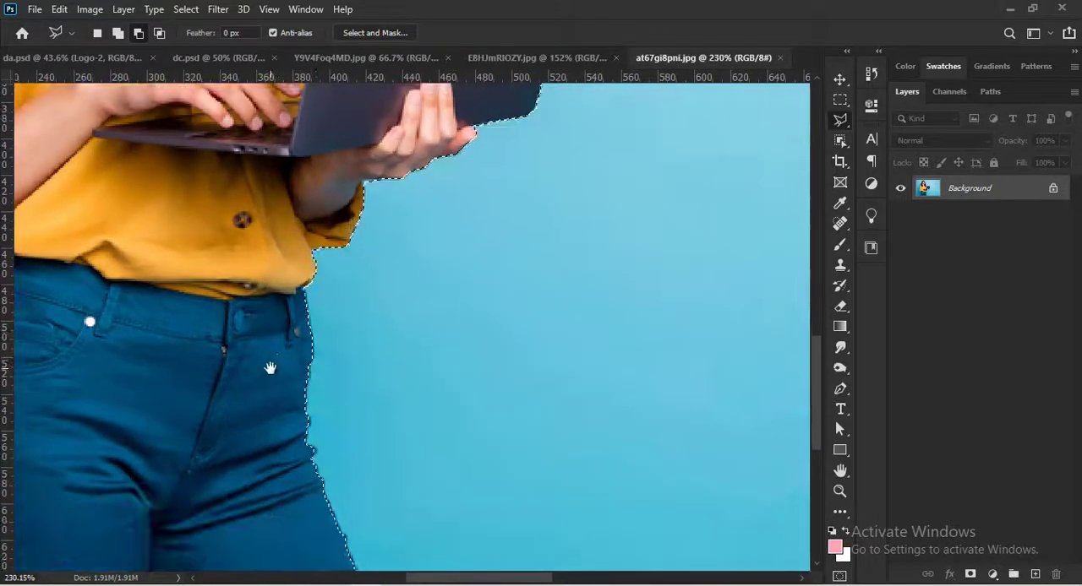
click(307, 307)
click(314, 364)
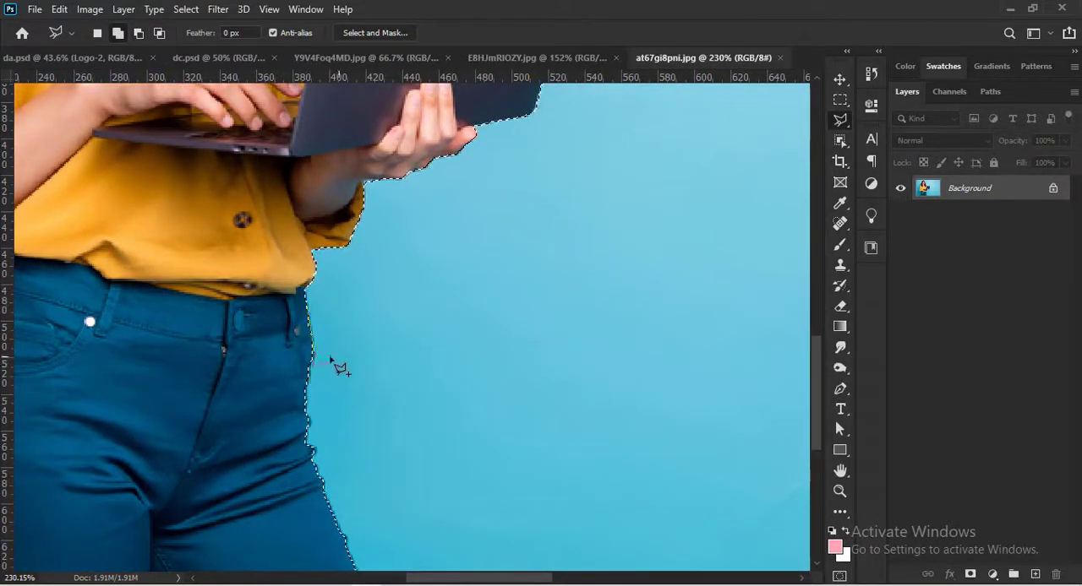
double_click(296, 311)
drag(333, 423, 310, 357)
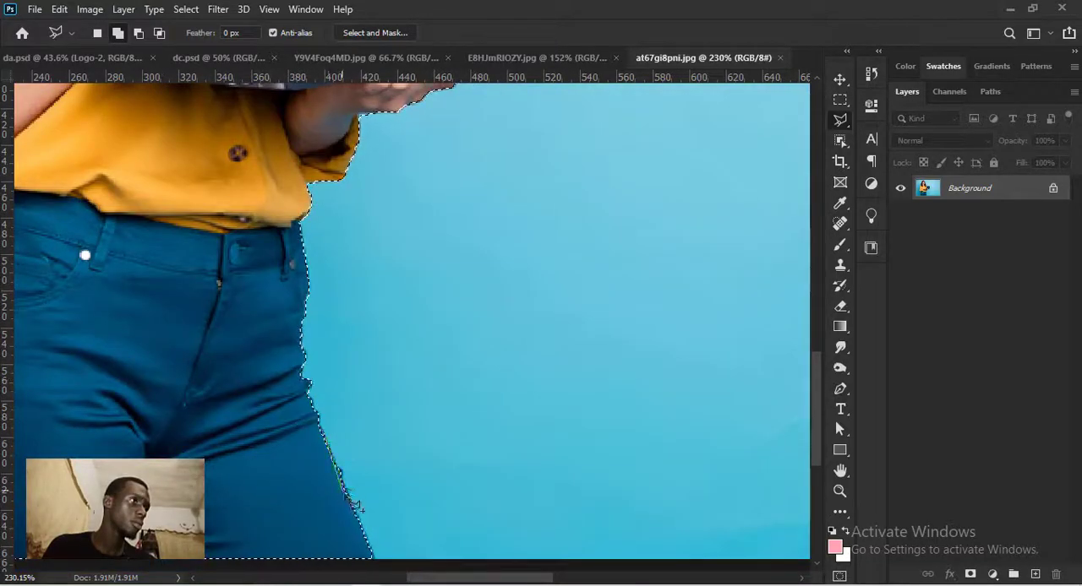
- Add the missed sliver along the outer thigh on the side away from the laptop to the selection
mouse_move(52, 396)
mouse_down()
mouse_move(217, 482)
mouse_move(406, 309)
mouse_up()
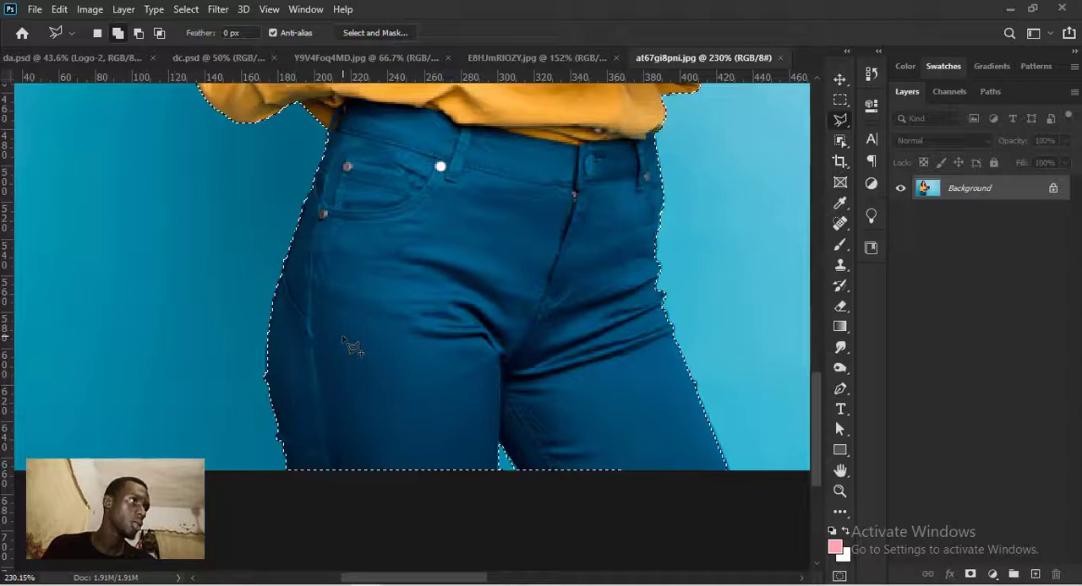
click(267, 340)
click(266, 382)
double_click(300, 372)
- Hide the blue background by adding a layer mask from the selection of the woman and laptop
mouse_move(442, 251)
mouse_down()
mouse_move(379, 535)
mouse_move(541, 431)
mouse_up()
drag(394, 133, 353, 299)
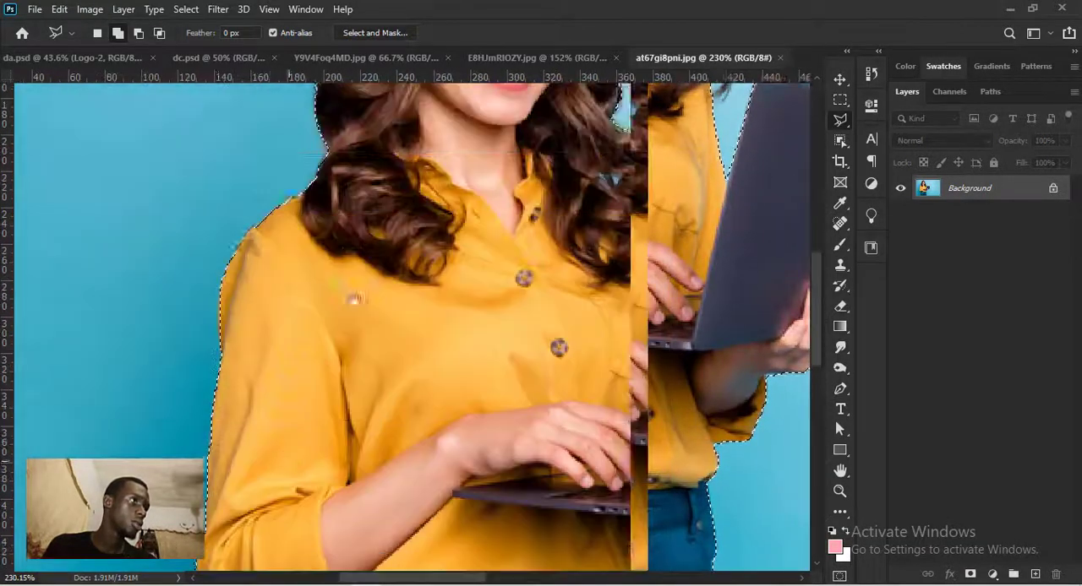
drag(454, 123, 186, 466)
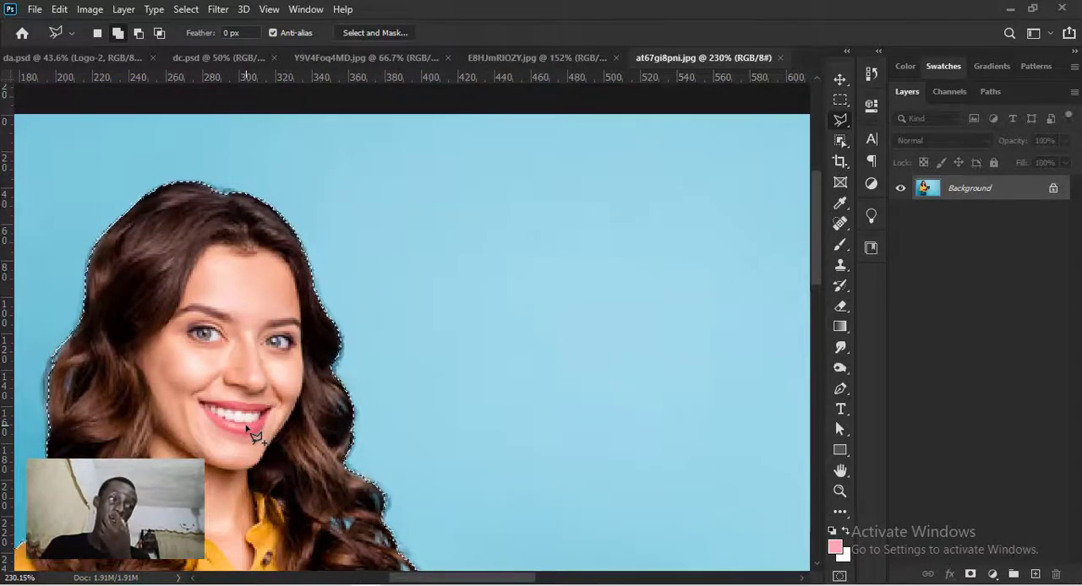
key(ctrl+0)
click(994, 574)
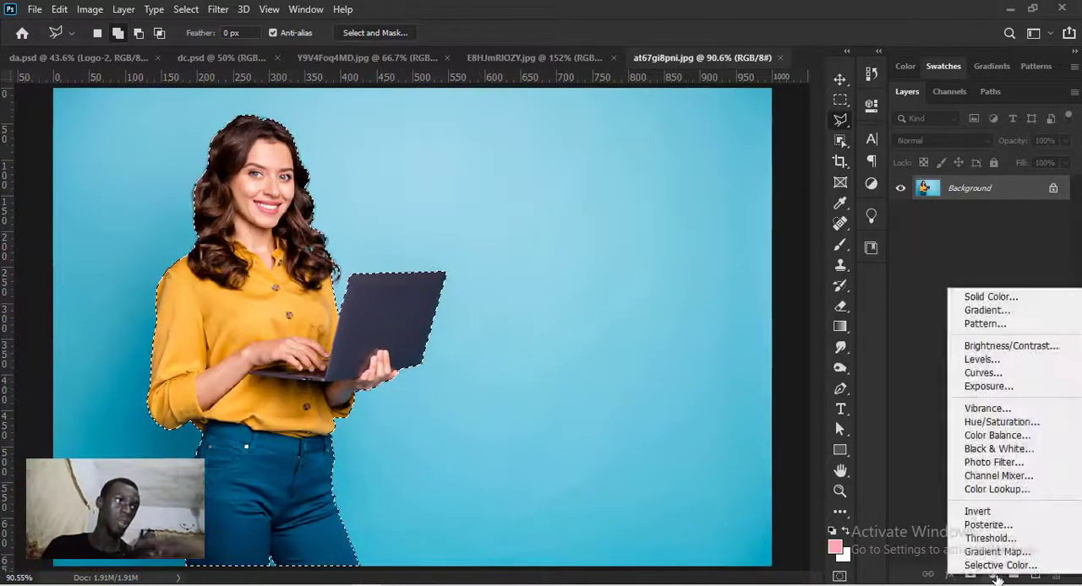
click(974, 581)
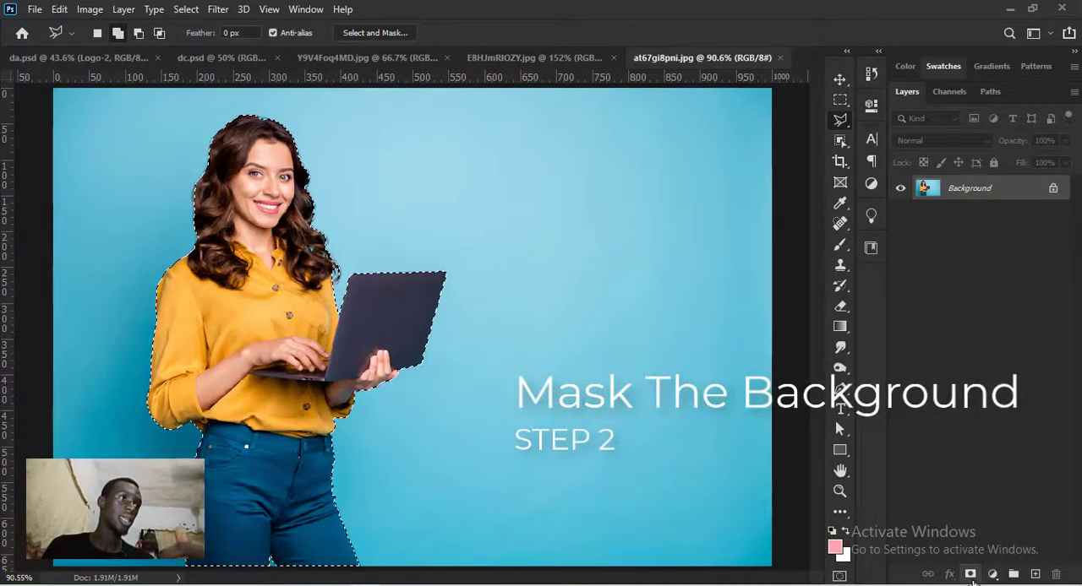
click(973, 582)
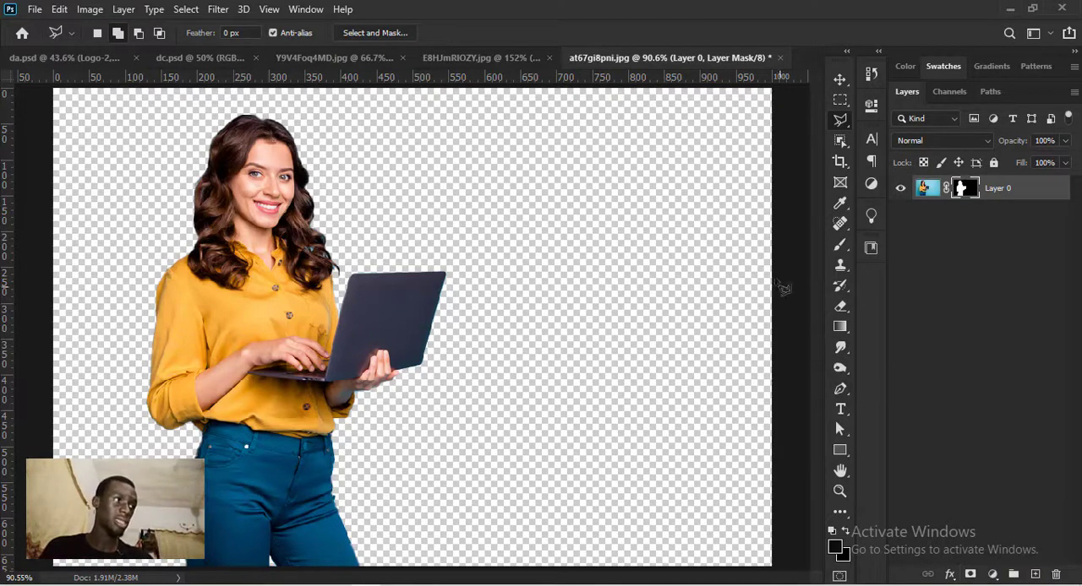
- Open Select and Mask for the woman's layer mask to refine the edges of her hair
click(186, 9)
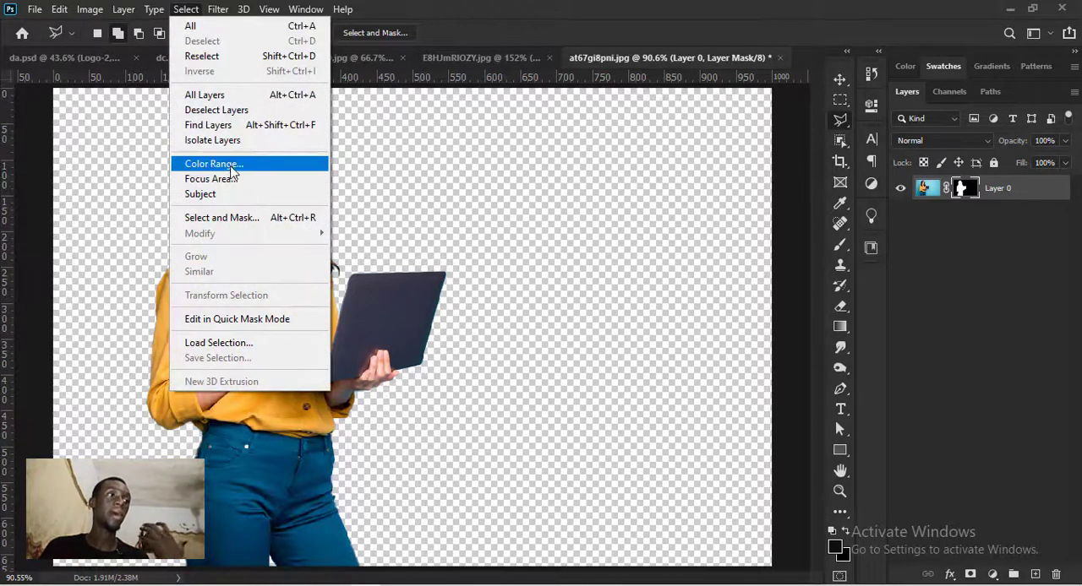
click(233, 218)
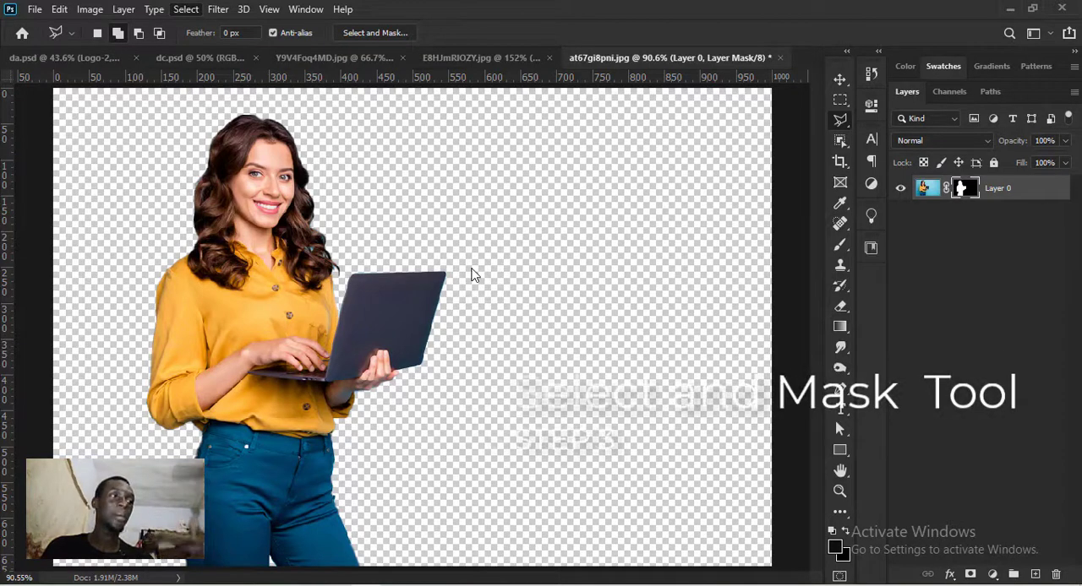
key(alt+ctrl+r)
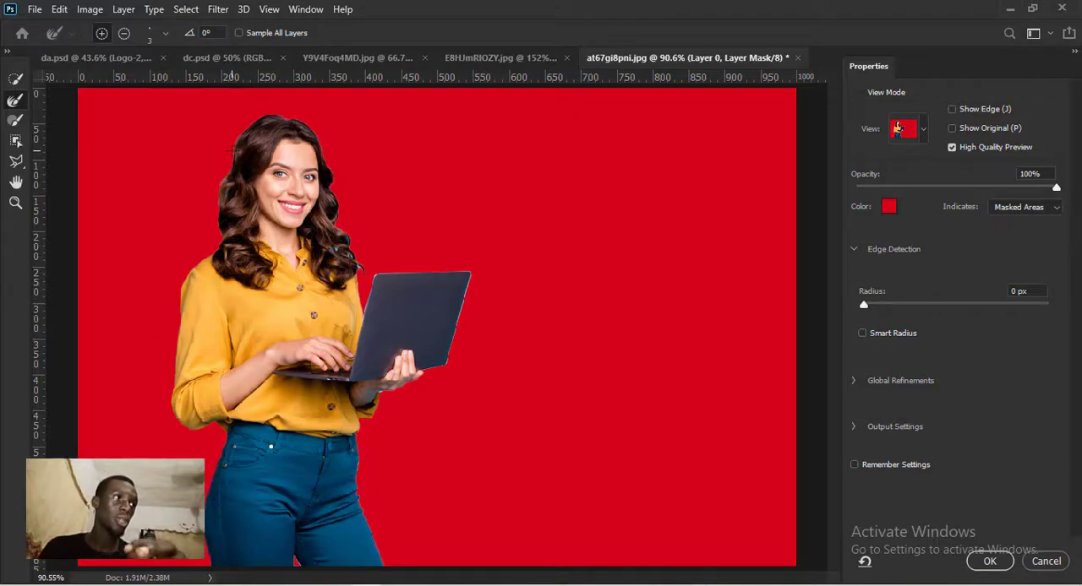
scroll(230, 154, up, 1)
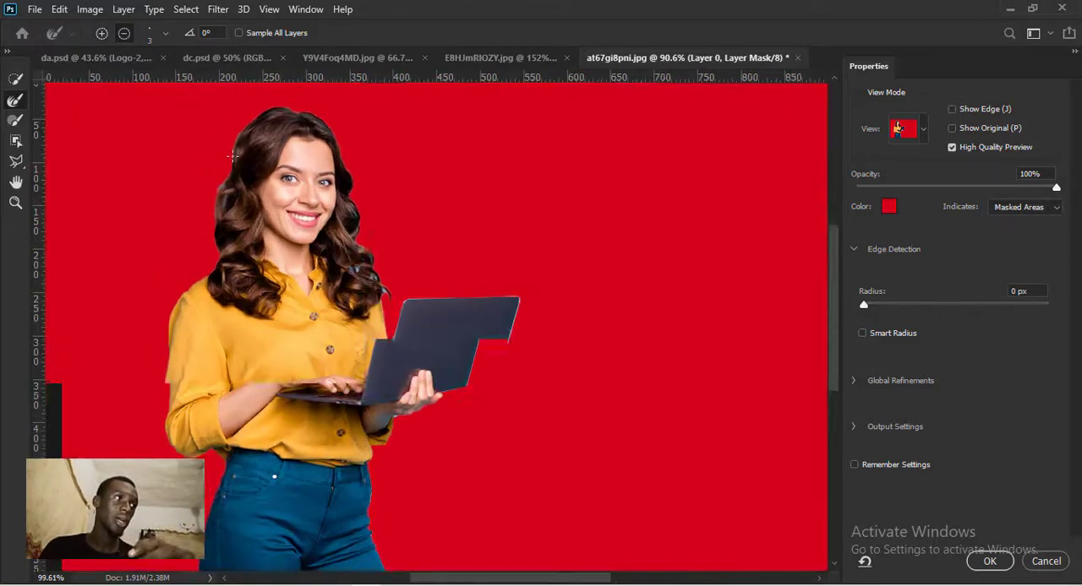
scroll(232, 155, up, 4)
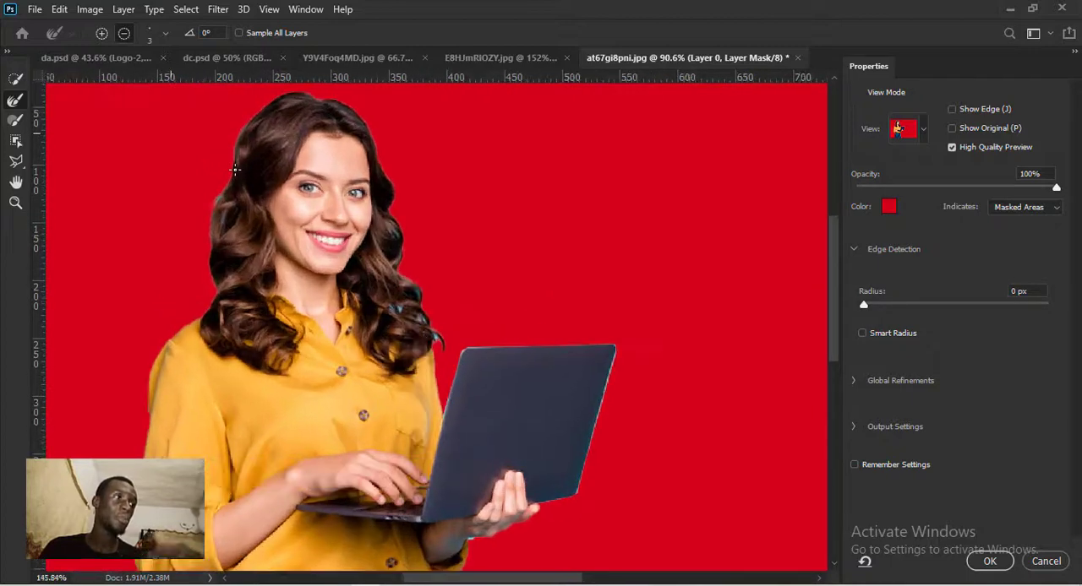
scroll(234, 170, up, 5)
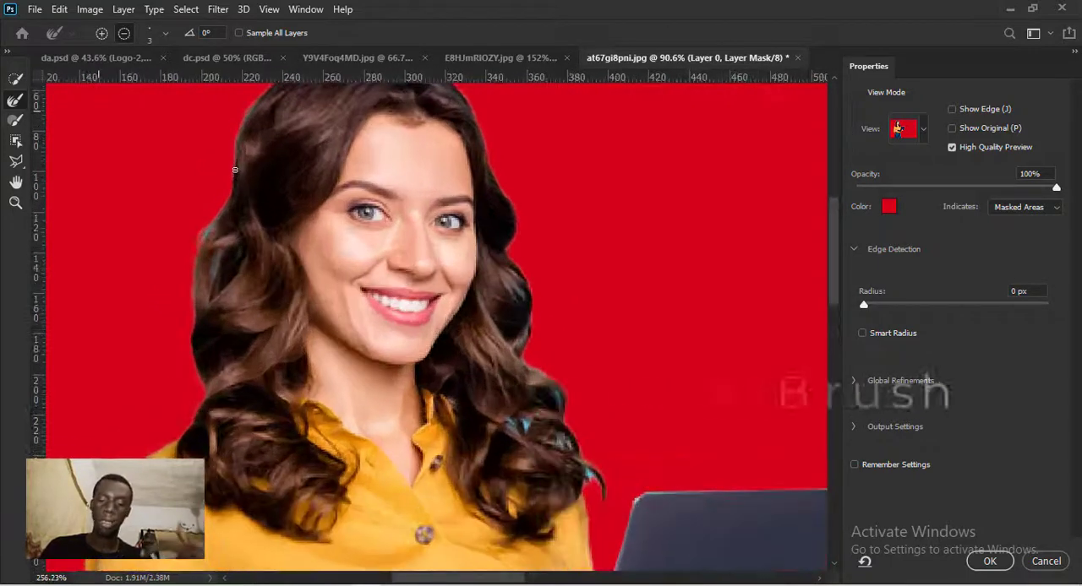
- Refine the hair edge on the side away from the laptop with the Refine Edge Brush, clearing the blue gap between the curls
scroll(254, 186, up, 5)
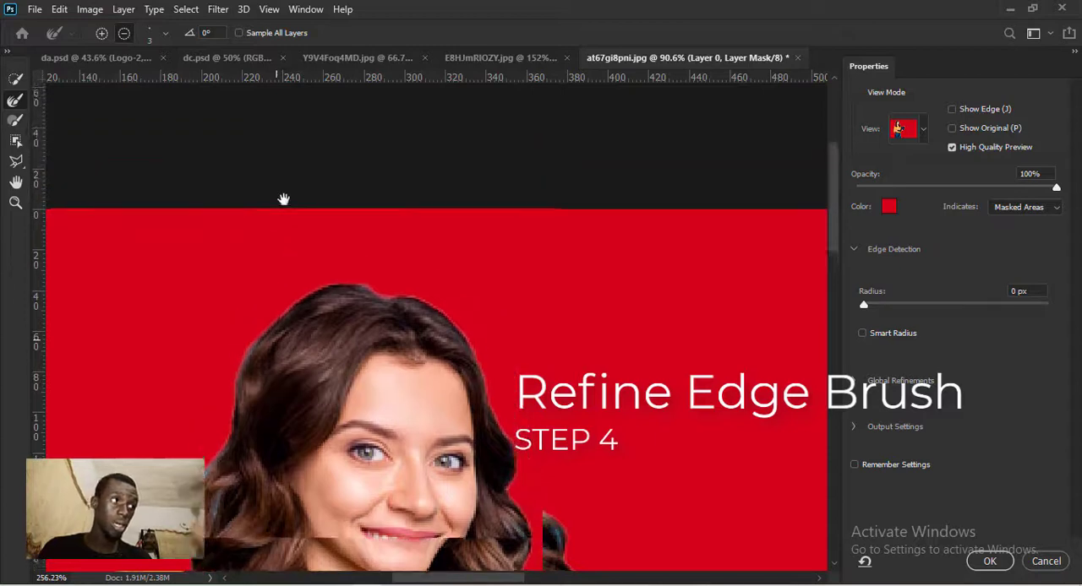
scroll(284, 199, up, 4)
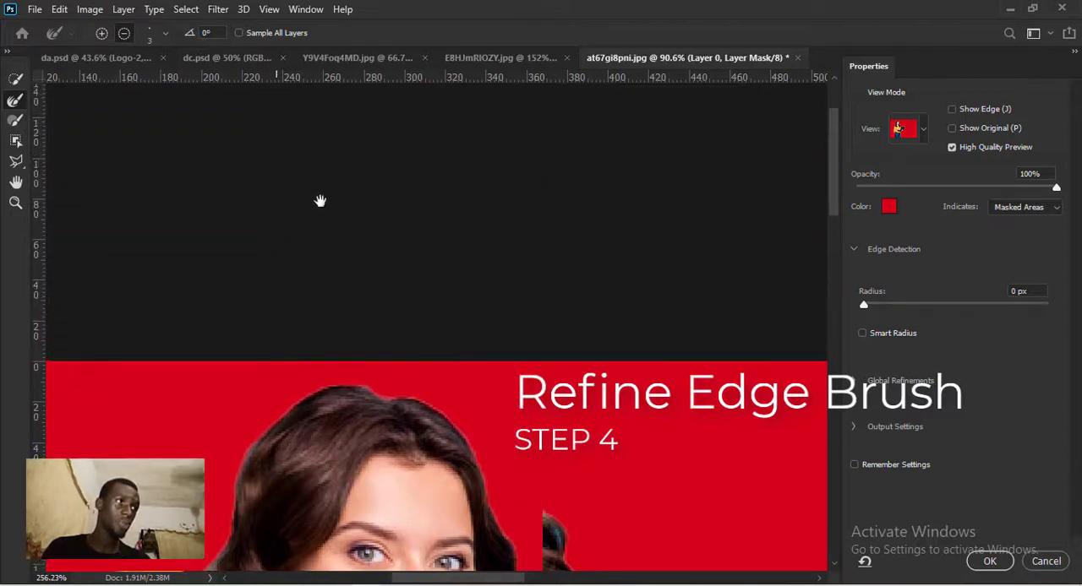
scroll(321, 203, up, 4)
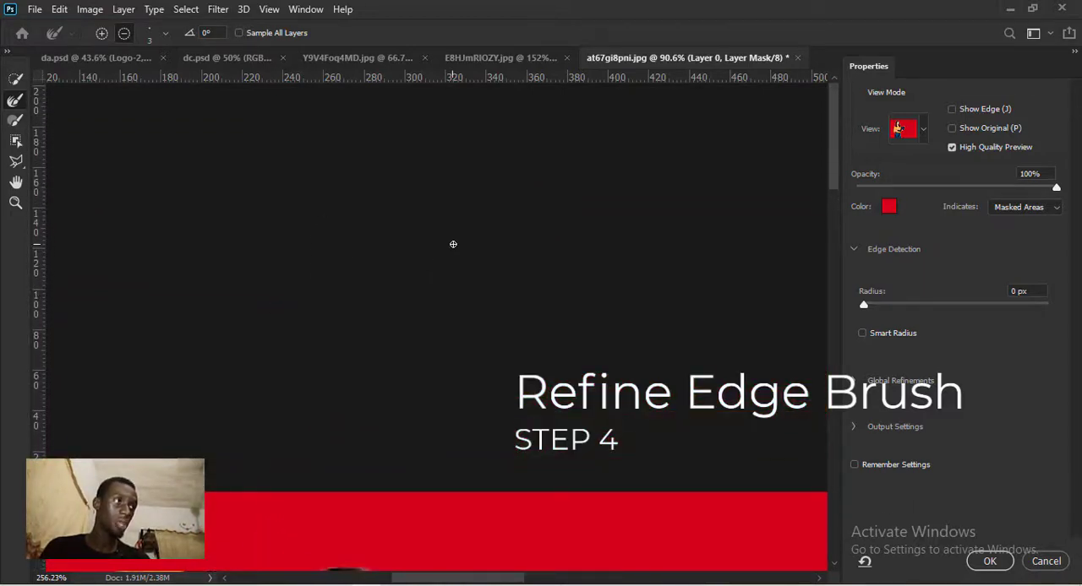
drag(422, 459, 479, 258)
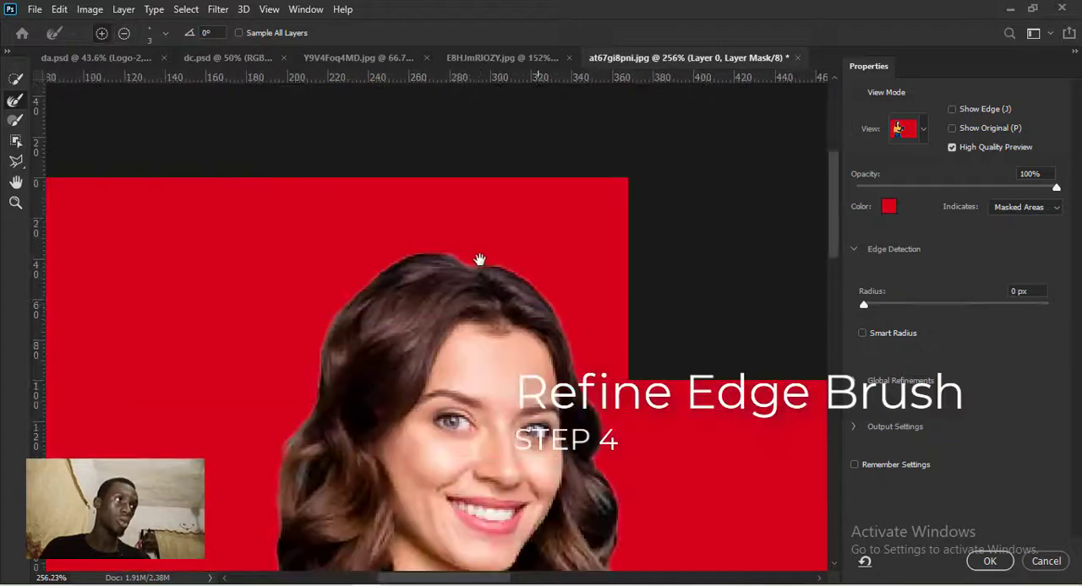
drag(425, 284, 437, 222)
drag(443, 191, 444, 165)
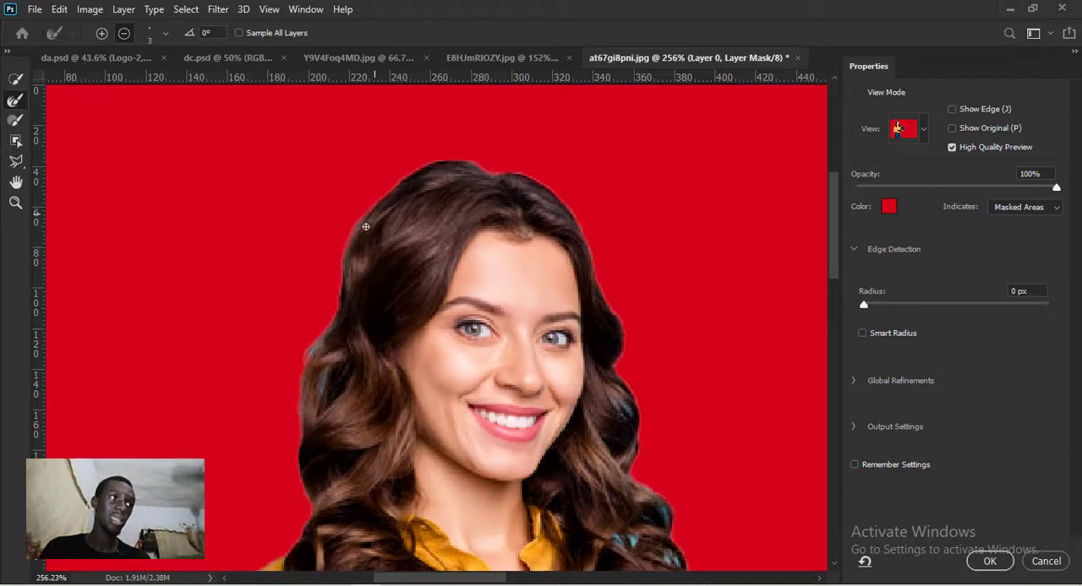
key(alt)
key(alt)
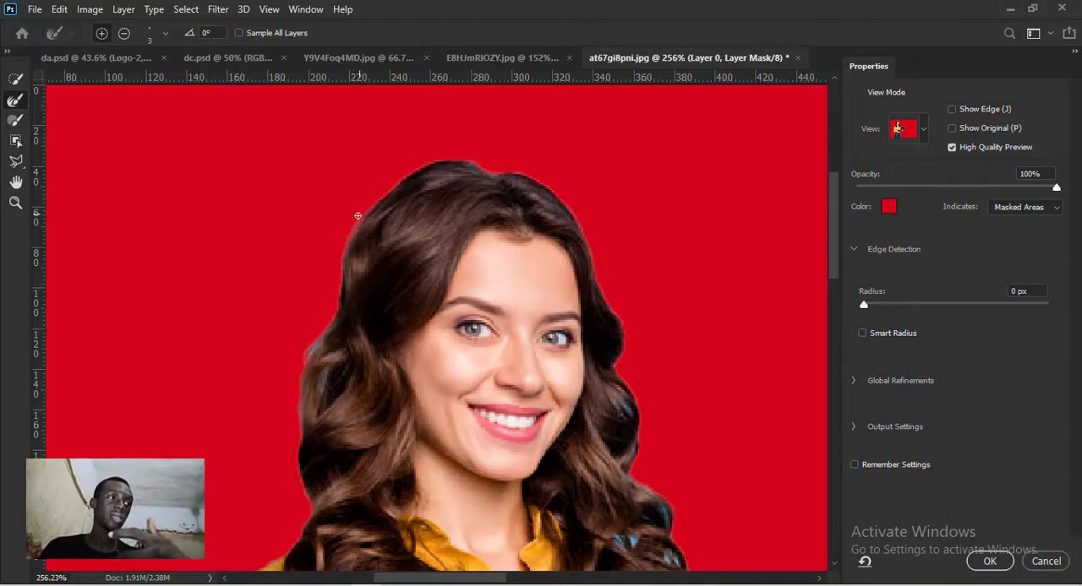
scroll(373, 188, down, 2)
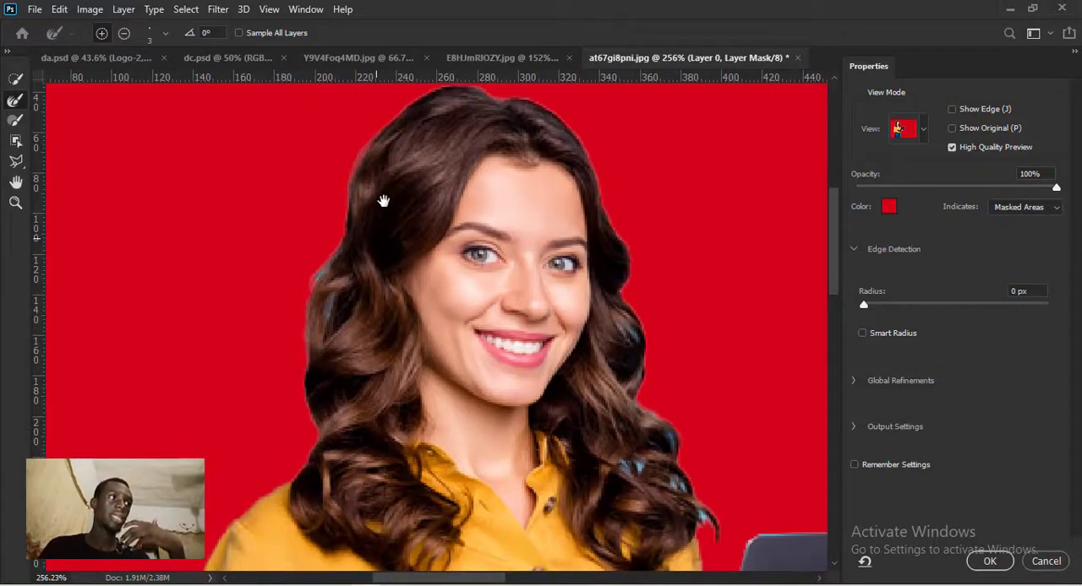
scroll(382, 201, down, 1)
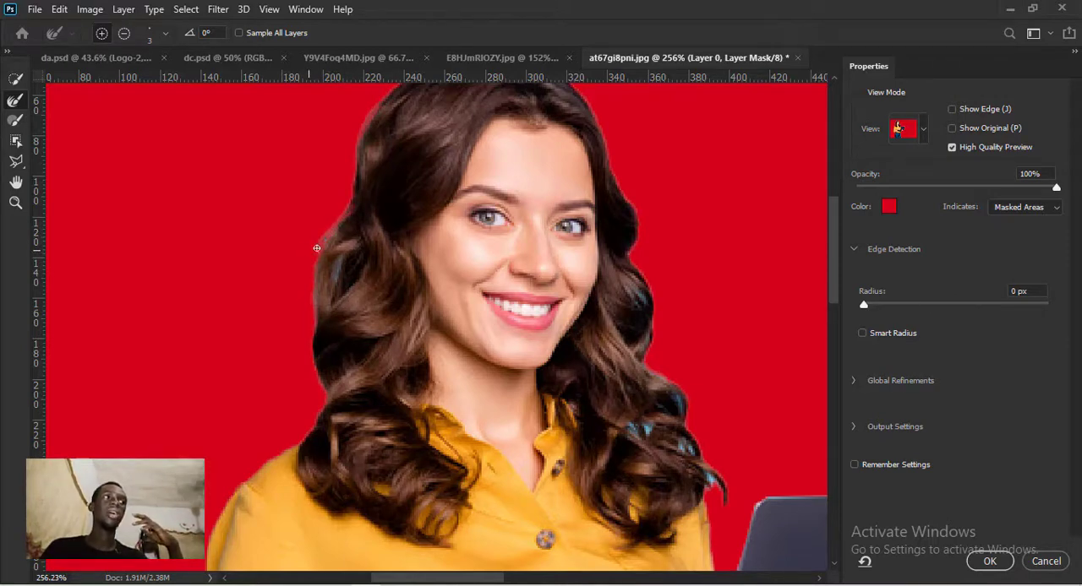
drag(354, 246, 344, 209)
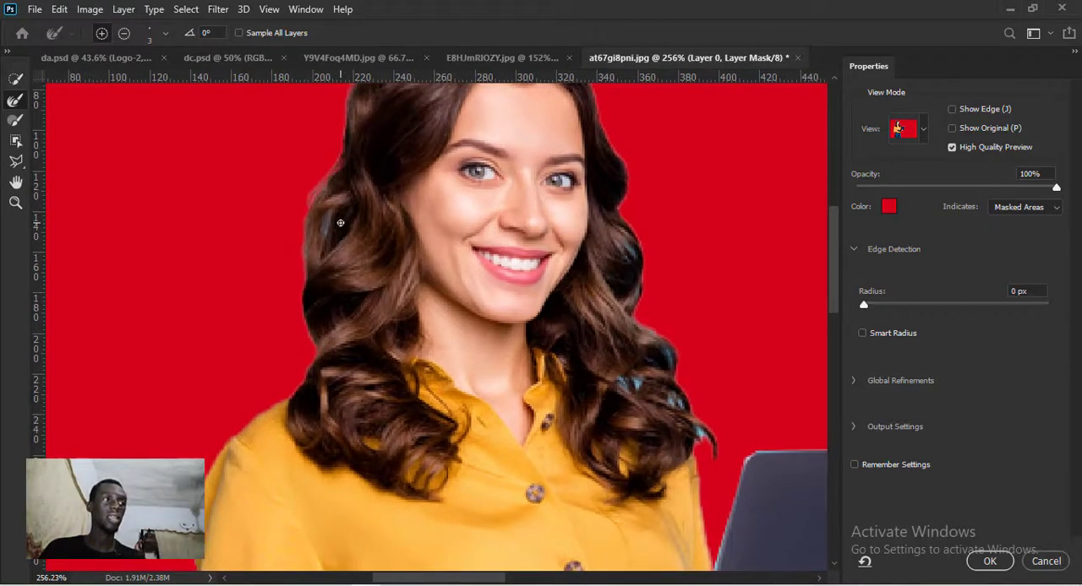
key(alt)
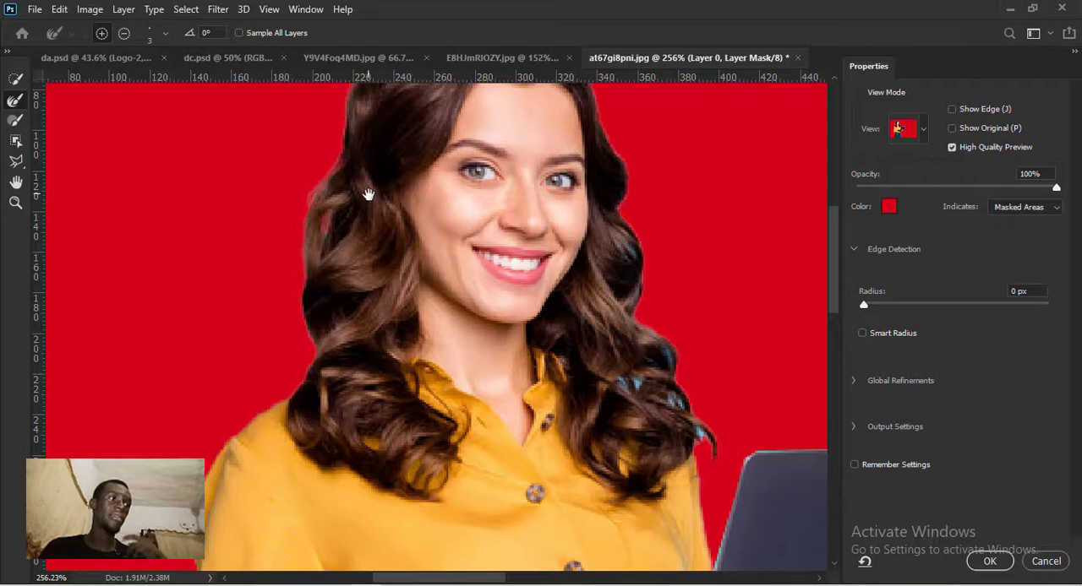
- Paint the Refine Edge Brush over the blue patches in the lower curls on the laptop side to remove the background
drag(367, 188, 214, 186)
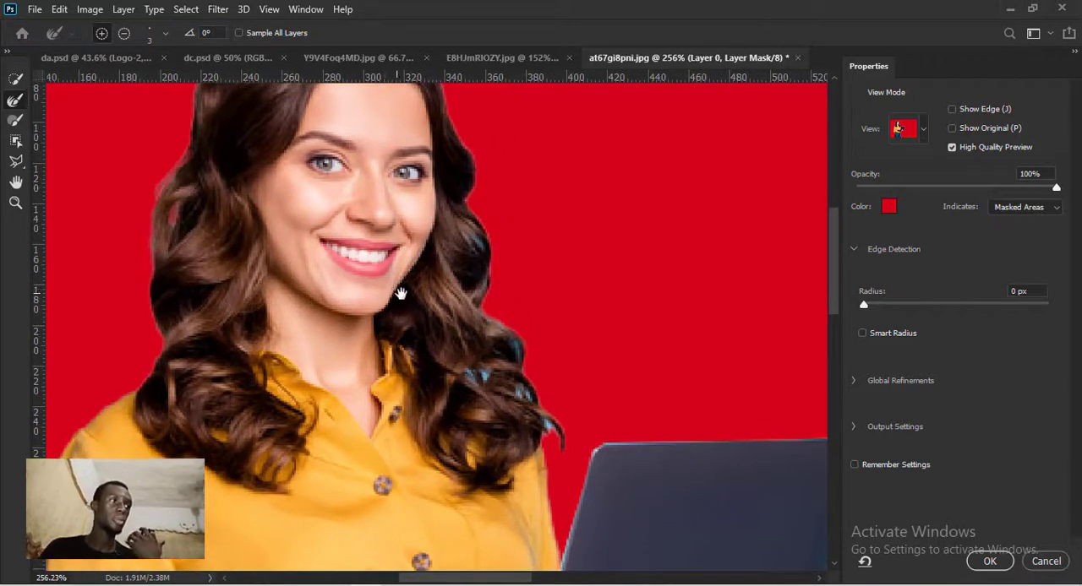
drag(409, 274, 345, 309)
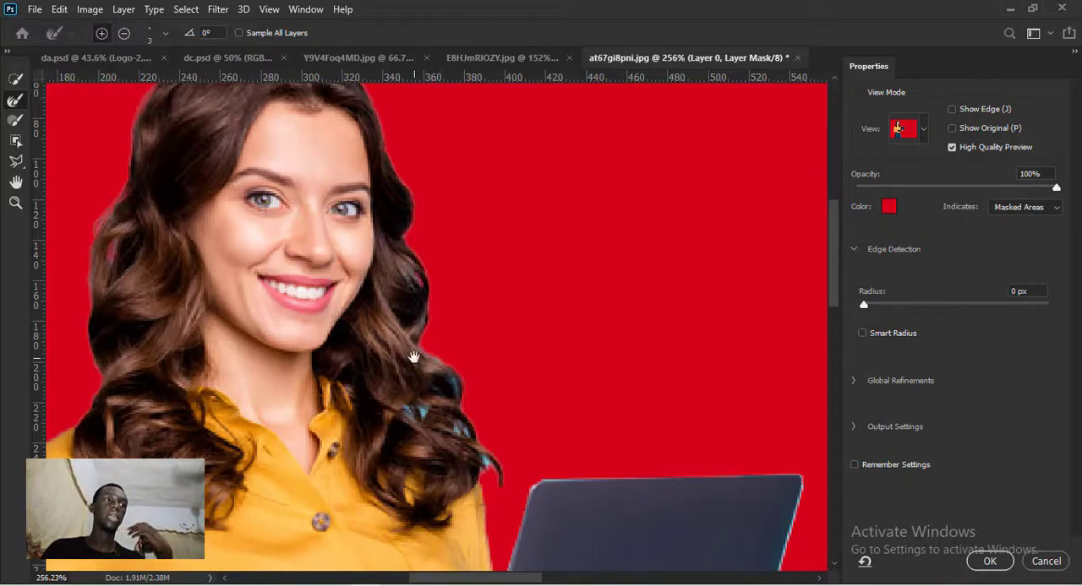
drag(415, 358, 385, 305)
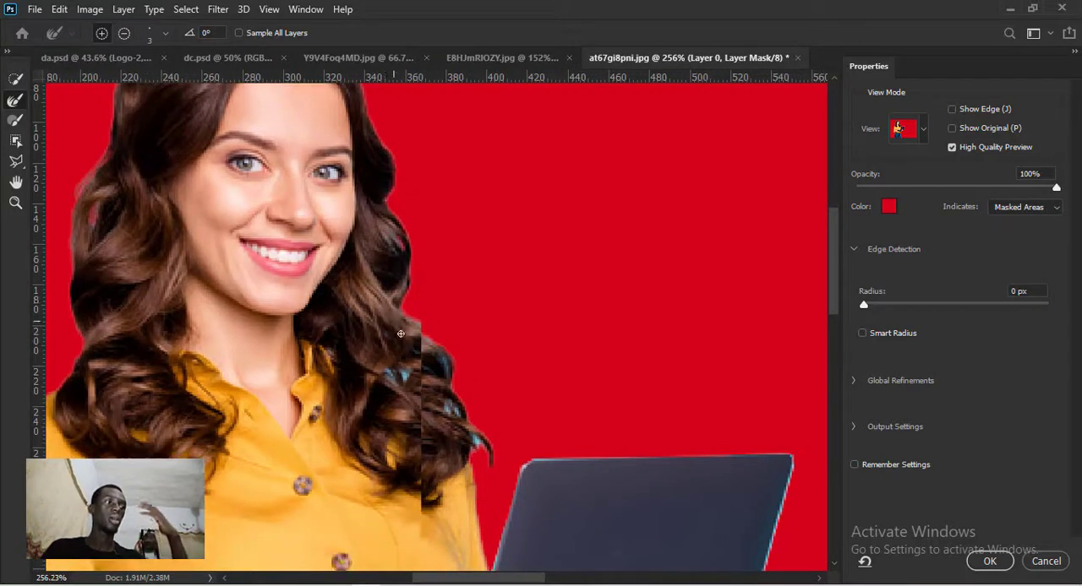
click(440, 352)
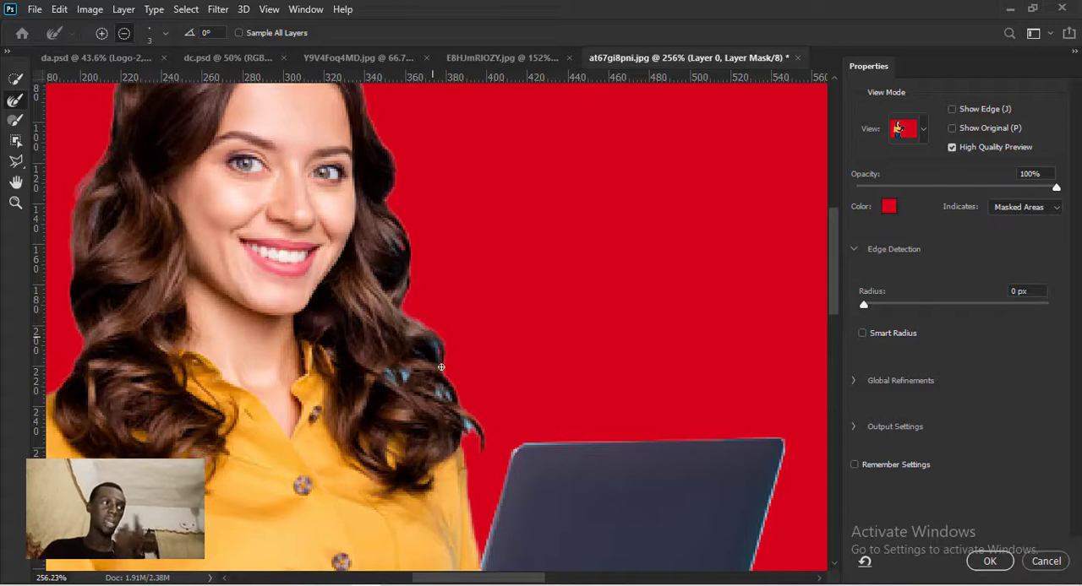
click(393, 382)
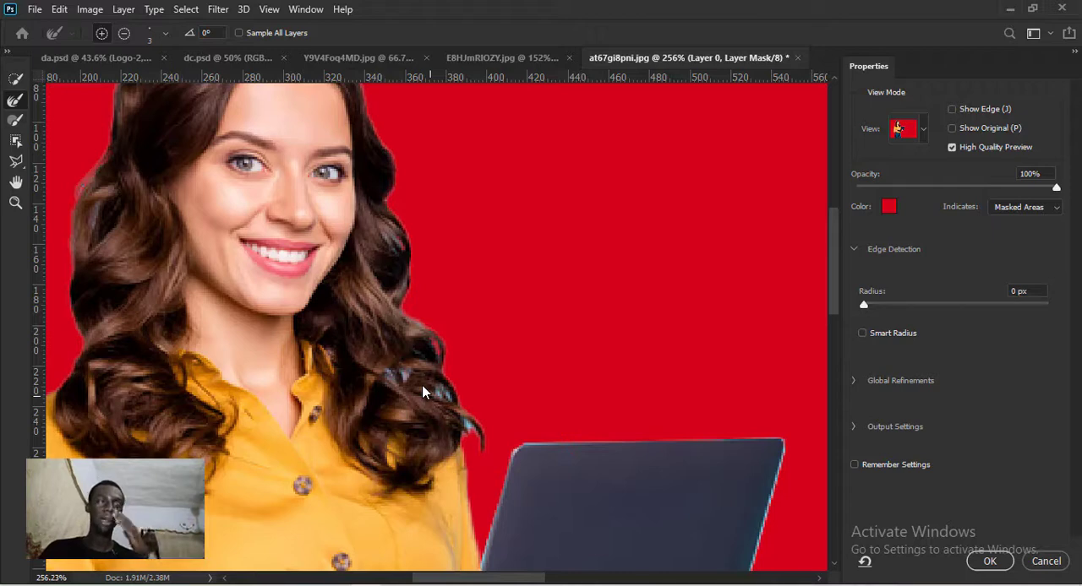
key(alt)
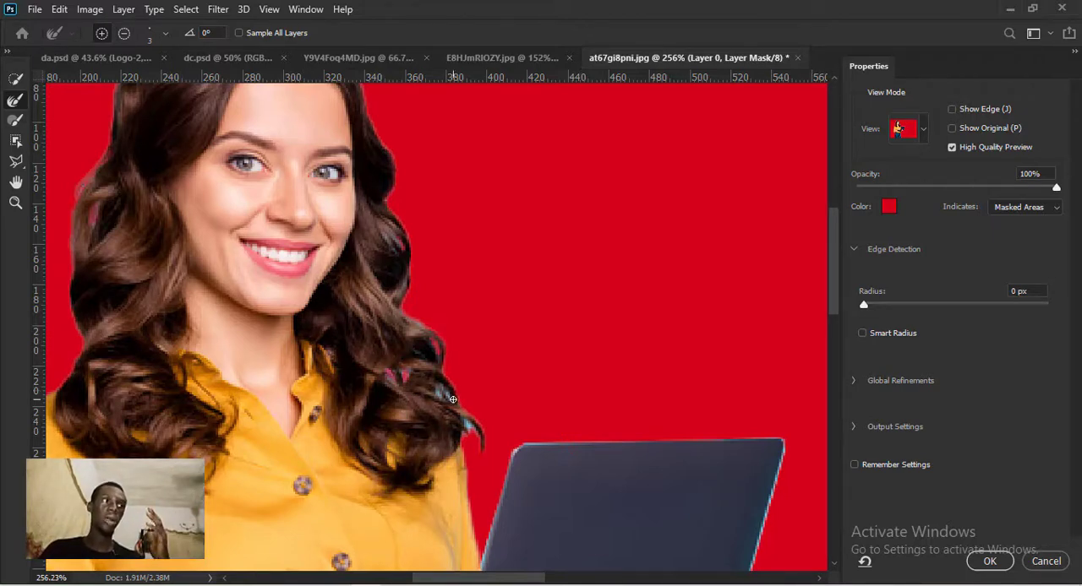
mouse_move(451, 398)
mouse_down()
mouse_move(448, 386)
mouse_move(446, 399)
mouse_move(437, 392)
mouse_move(472, 432)
mouse_move(438, 386)
mouse_up()
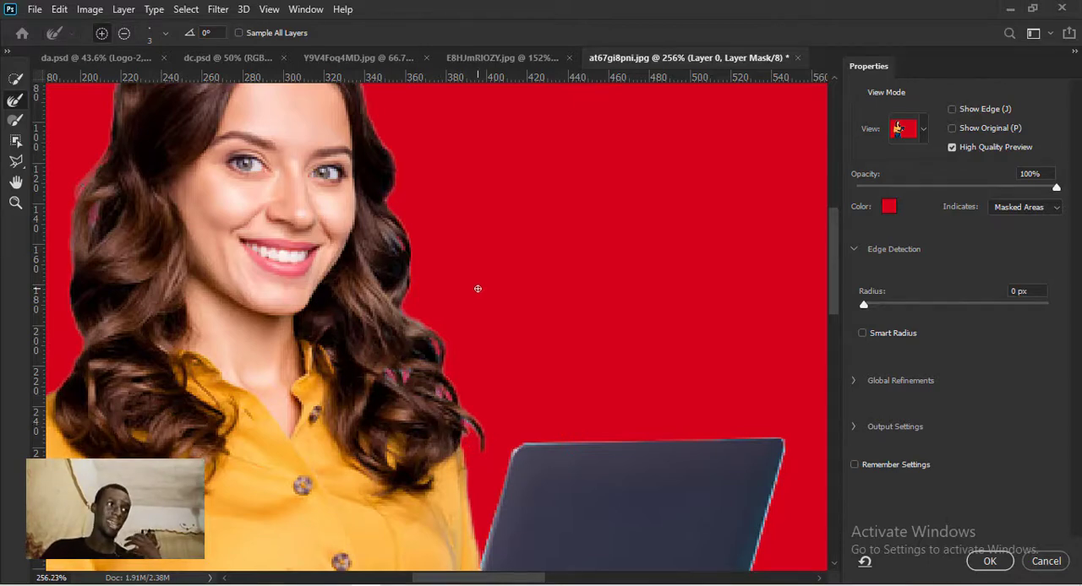
- Refine the mask along the laptop lid's outer edge and the blue spot beneath the hand supporting it
key(ctrl+0)
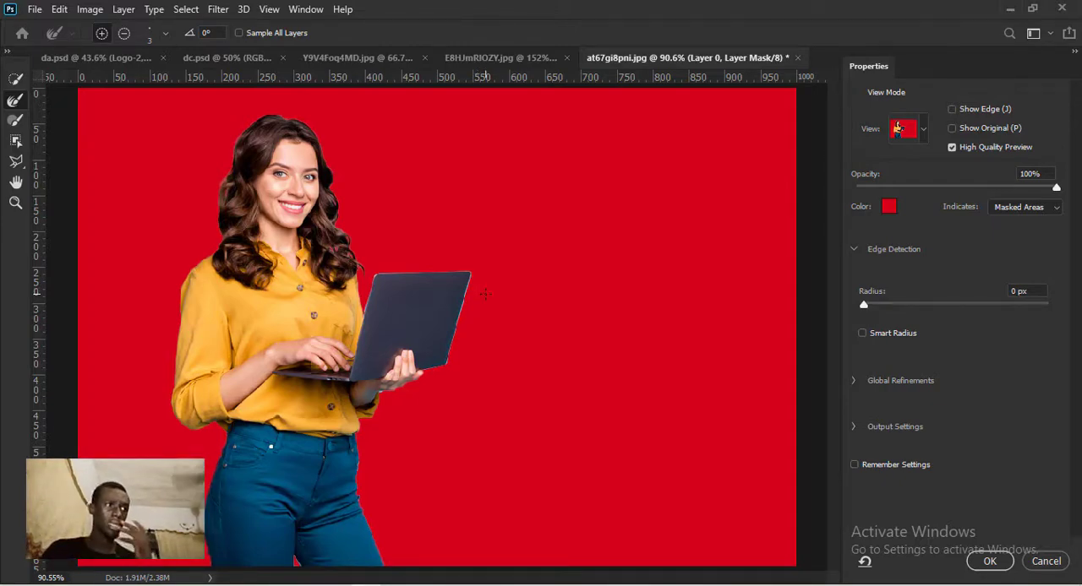
scroll(442, 331, up, 5)
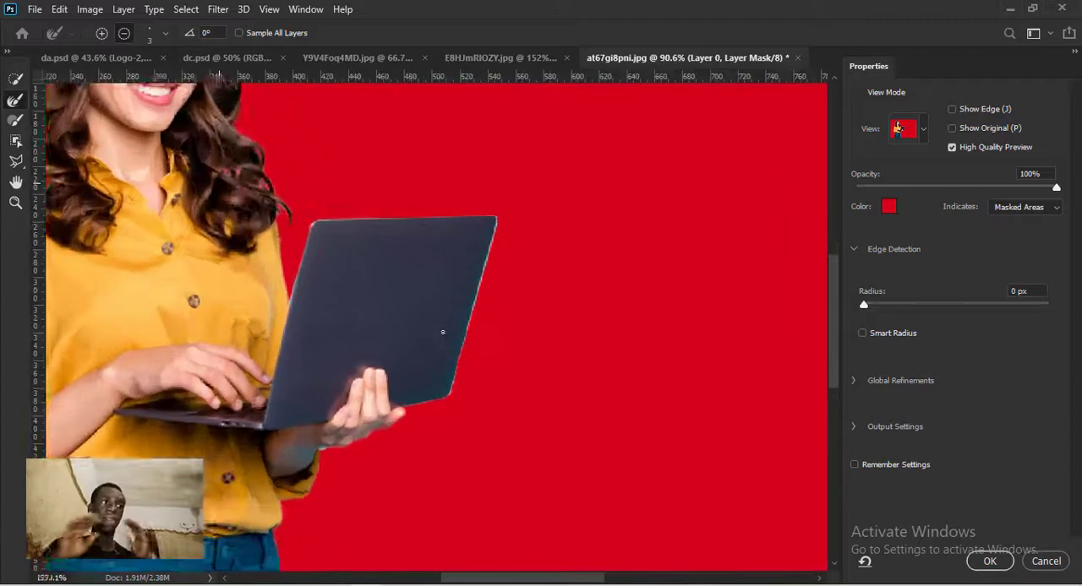
scroll(429, 485, up, 10)
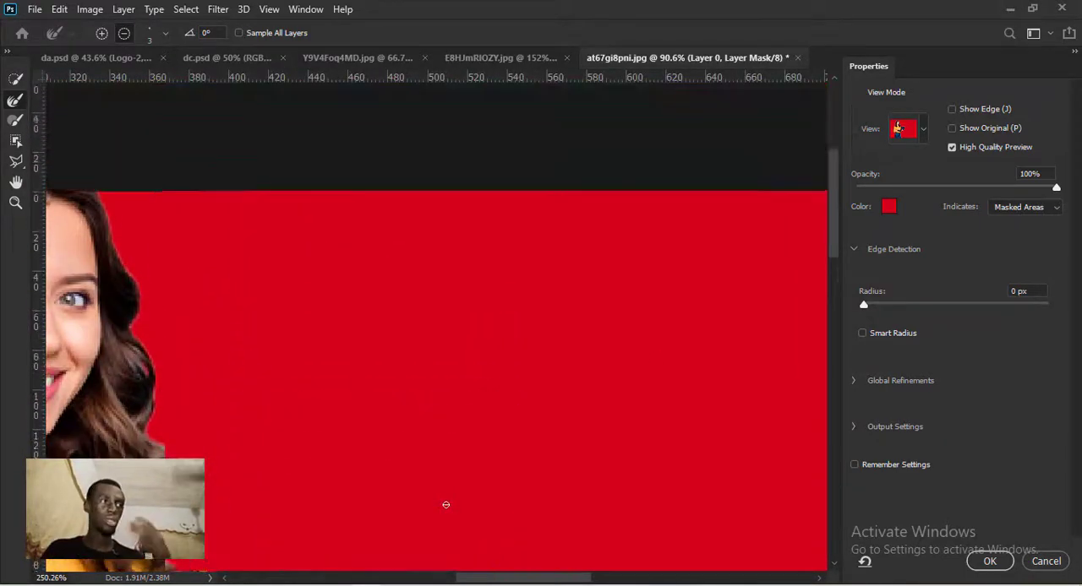
drag(836, 211, 836, 317)
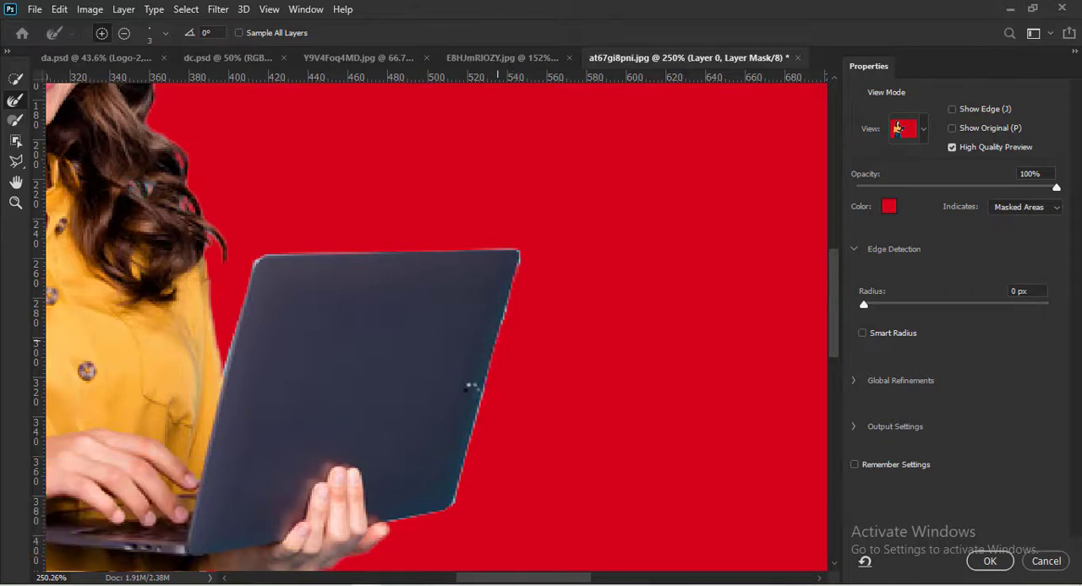
drag(471, 383, 496, 234)
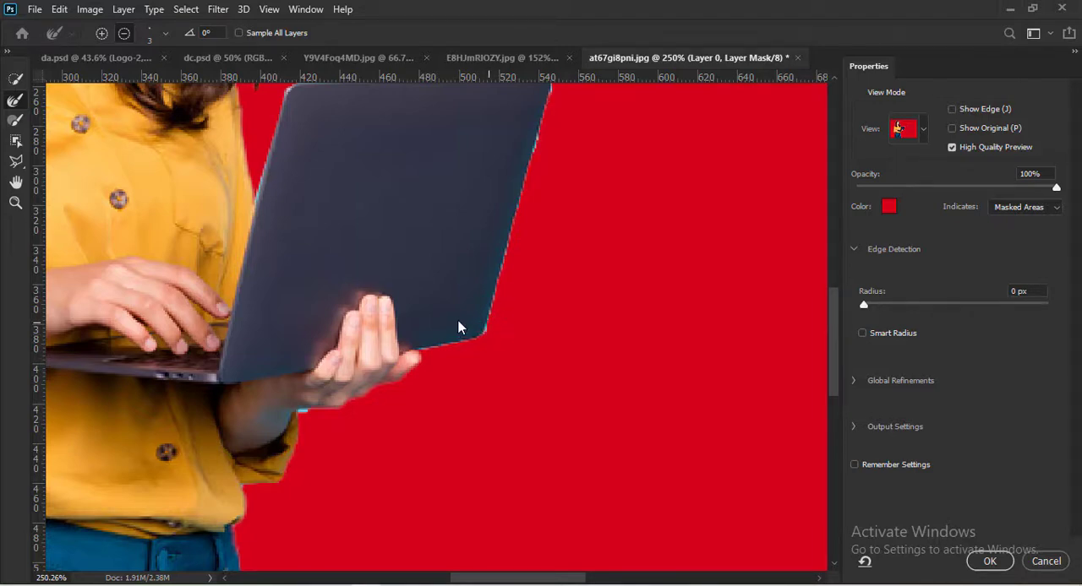
mouse_move(469, 225)
mouse_down()
mouse_move(411, 305)
mouse_move(413, 271)
mouse_up()
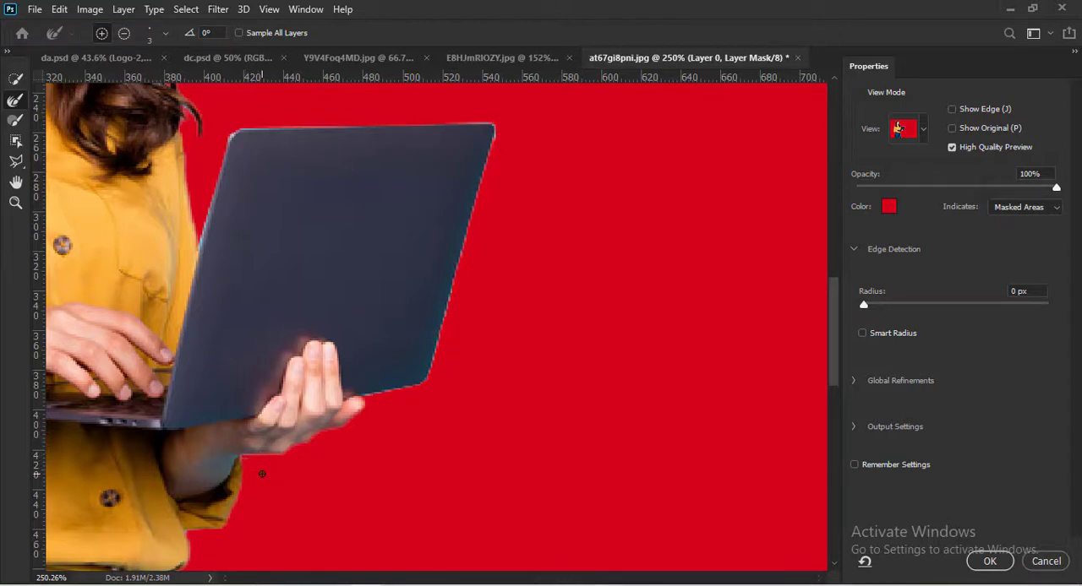
- Touch up the mask edge at the laptop lid's upper corners, subtracting from the refined area
key(ctrl+0)
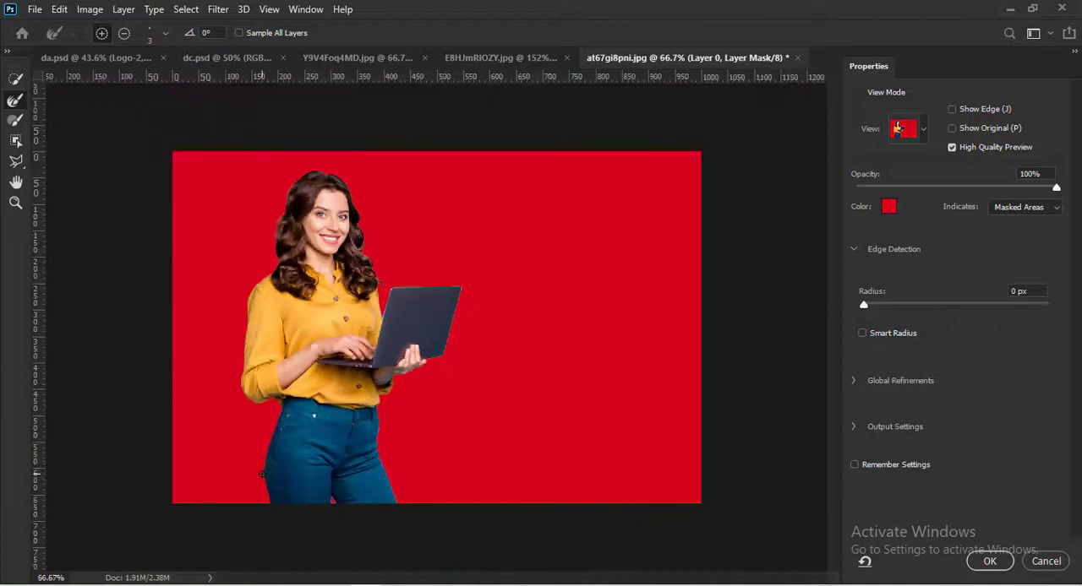
key(ctrl+plus)
key(ctrl+plus)
key(alt)
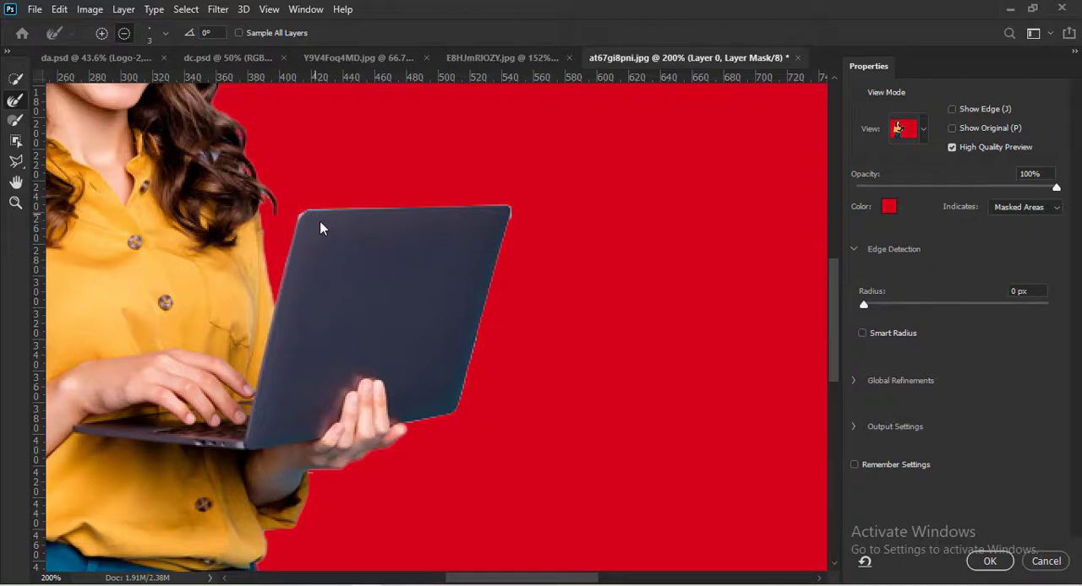
key(ctrl+alt+z)
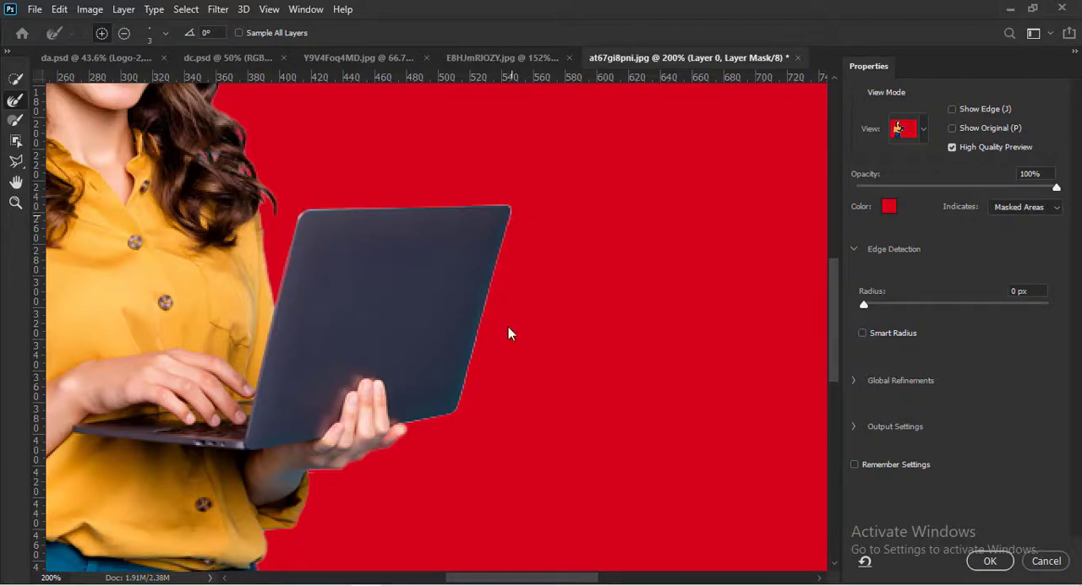
- Check the whole cutout against the red overlay and apply the Select and Mask refinements to the layer mask
key(ctrl+0)
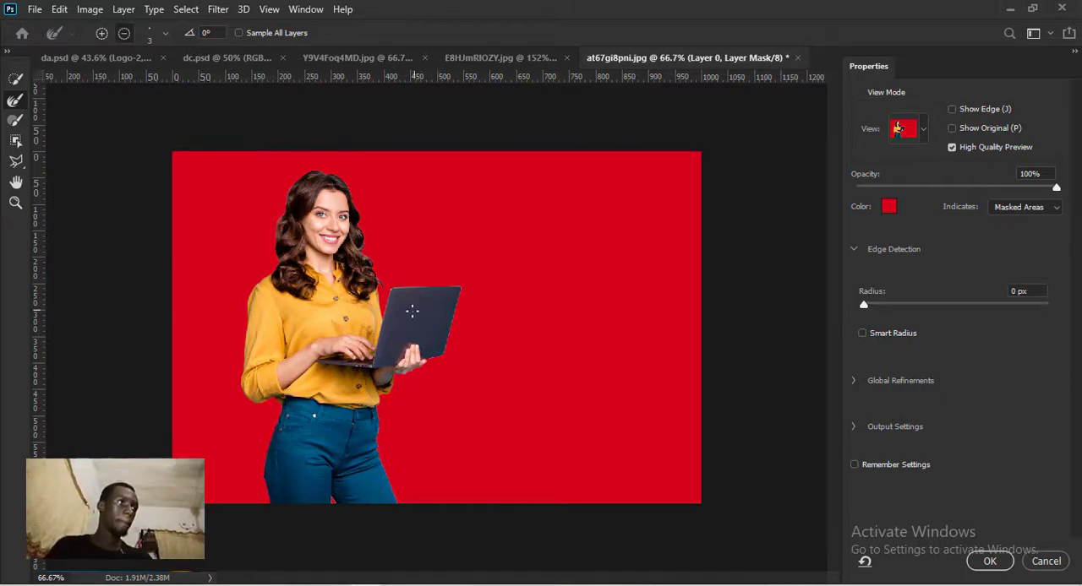
scroll(435, 306, up, 1)
scroll(403, 307, up, 3)
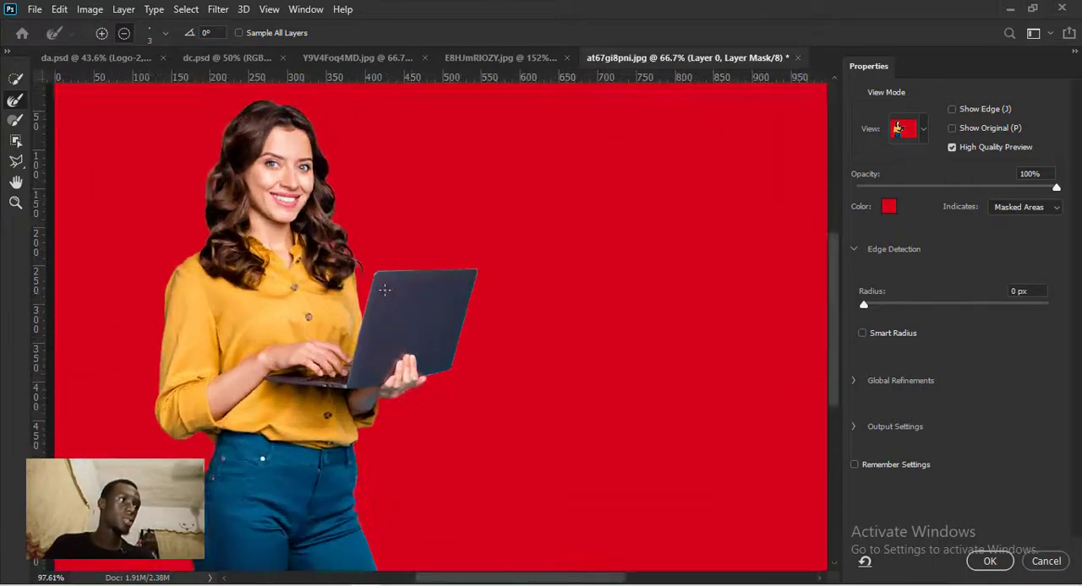
scroll(384, 290, up, 1)
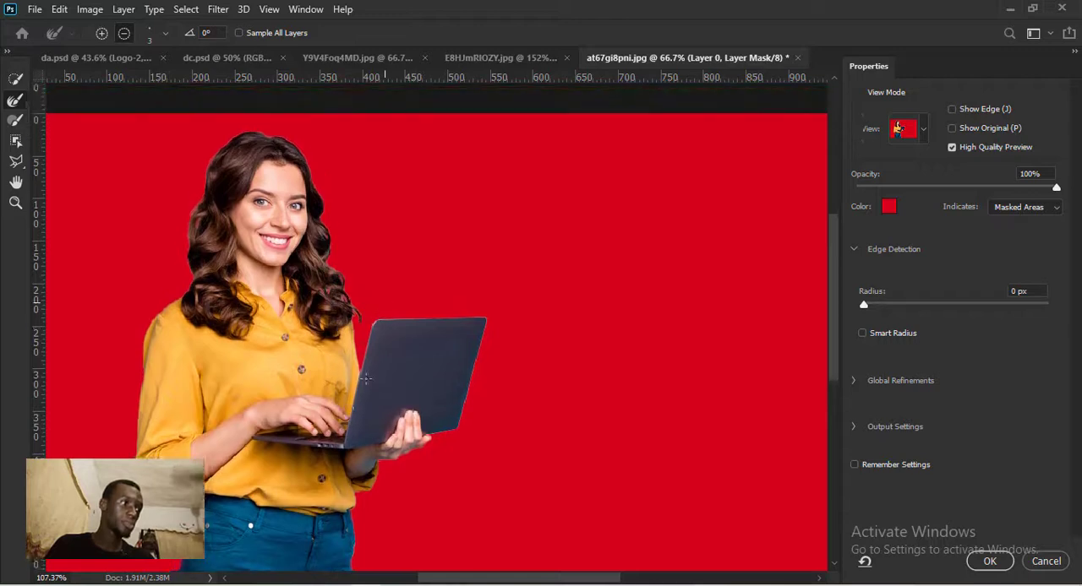
drag(372, 407, 369, 345)
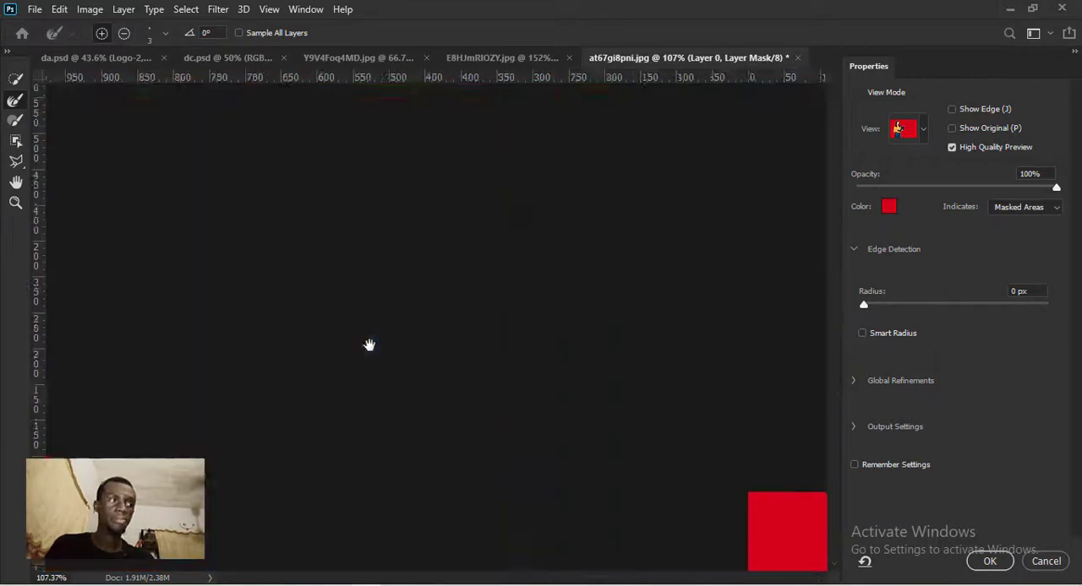
scroll(369, 345, down, 2)
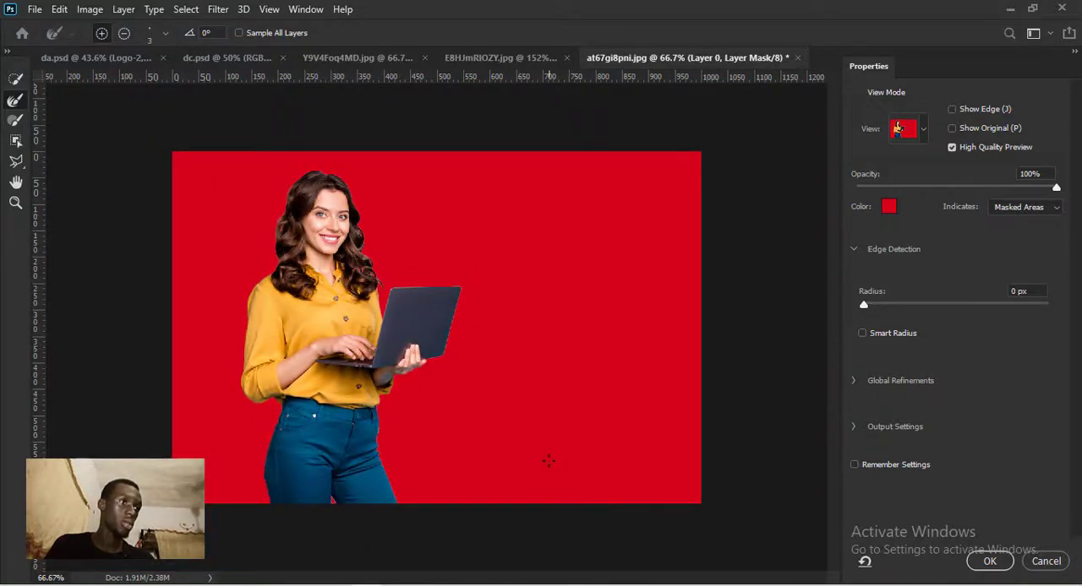
click(990, 562)
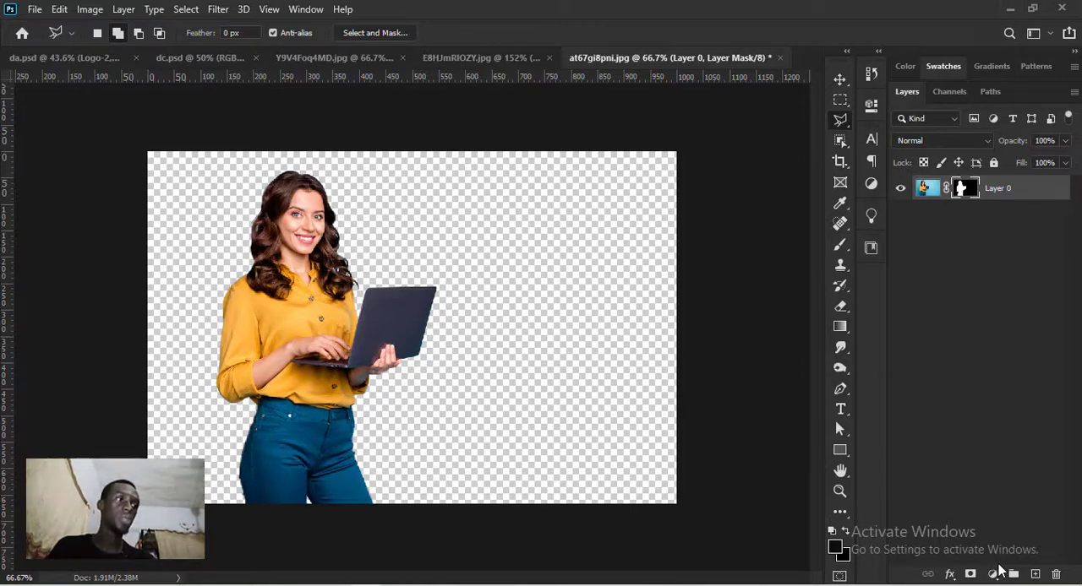
- Display Layer 0's mask on its own in black and white on the canvas
double_click(961, 189)
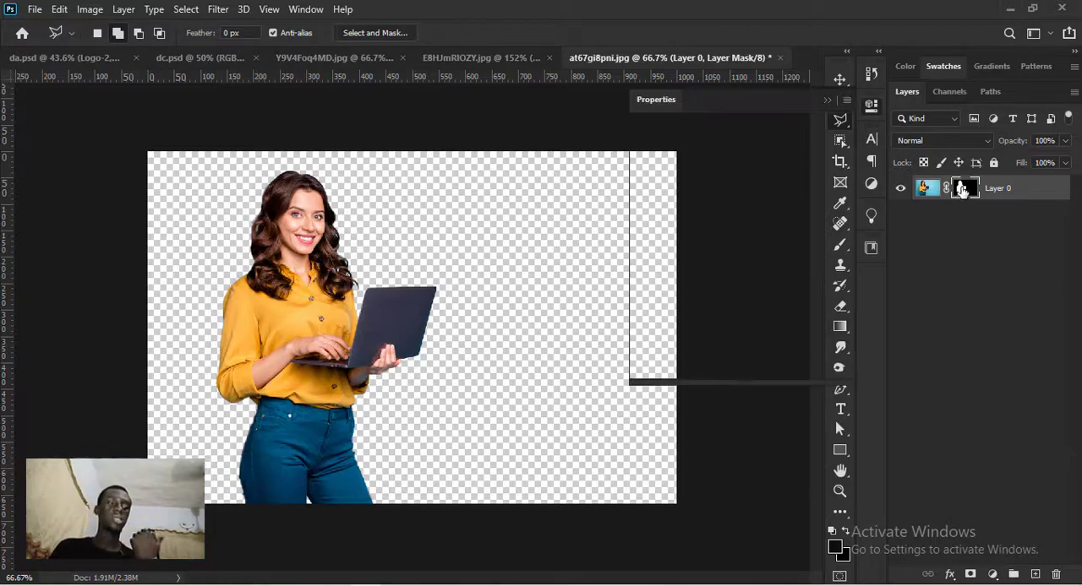
click(827, 101)
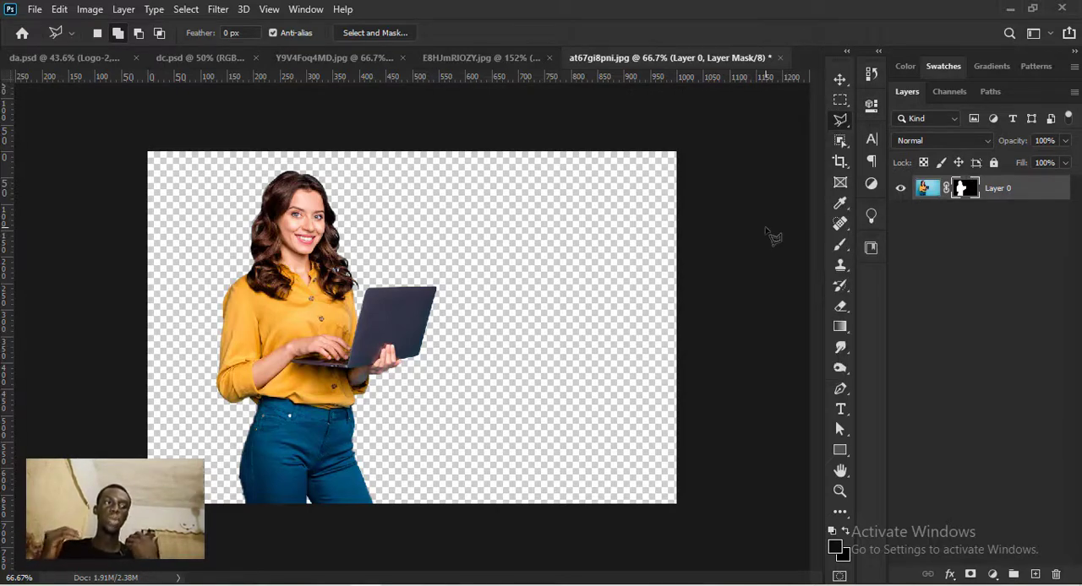
alt+click(964, 189)
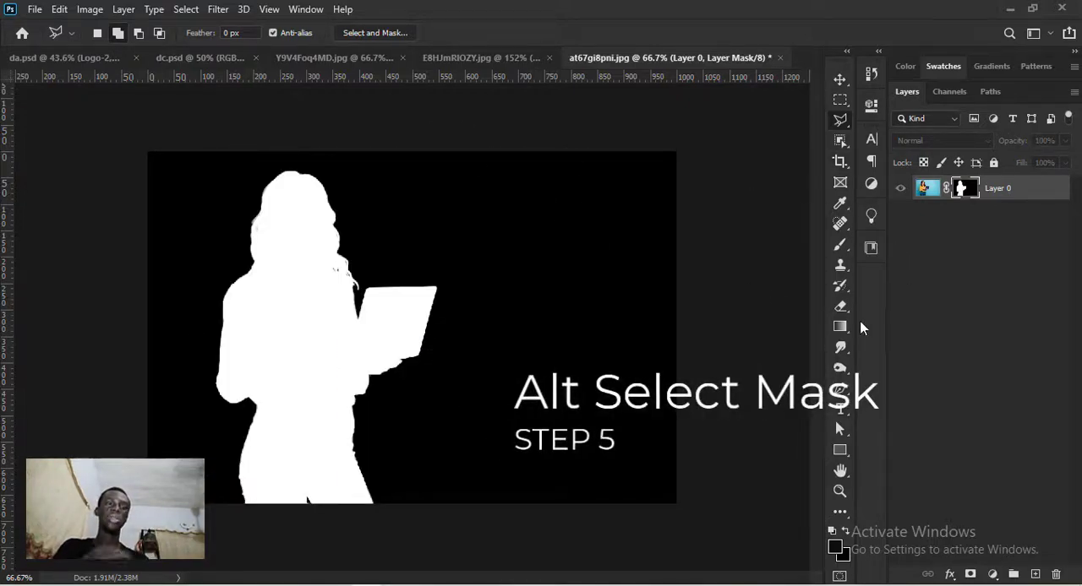
- Activate the Brush tool and set its blending mode to Overlay
key(b)
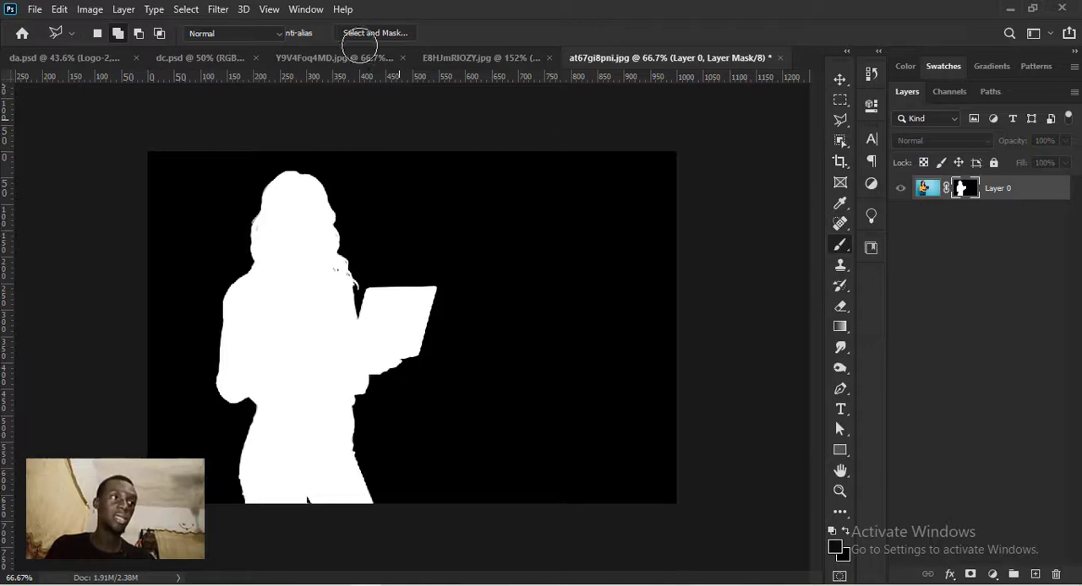
click(268, 35)
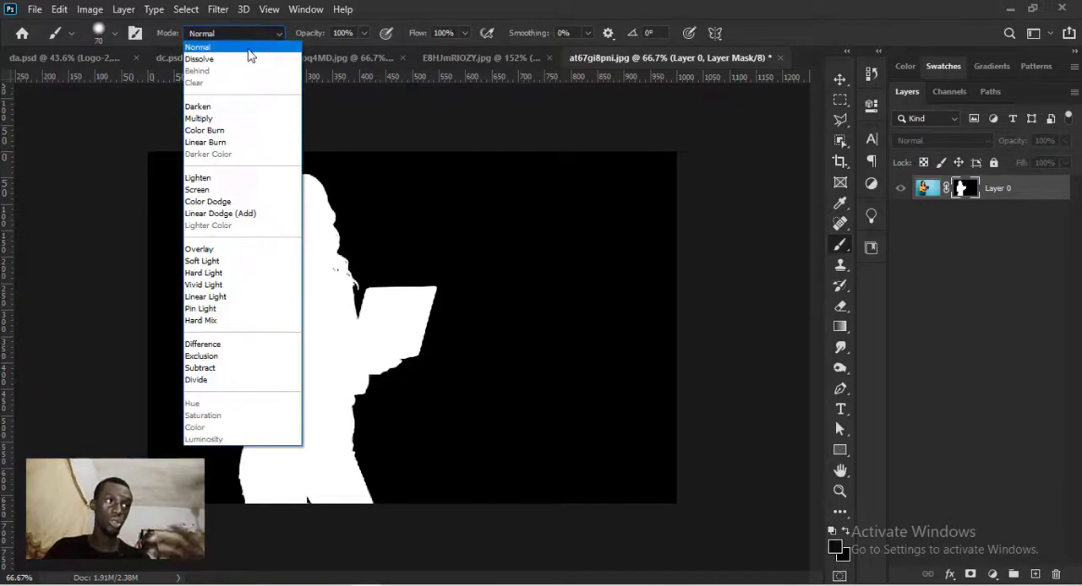
click(212, 250)
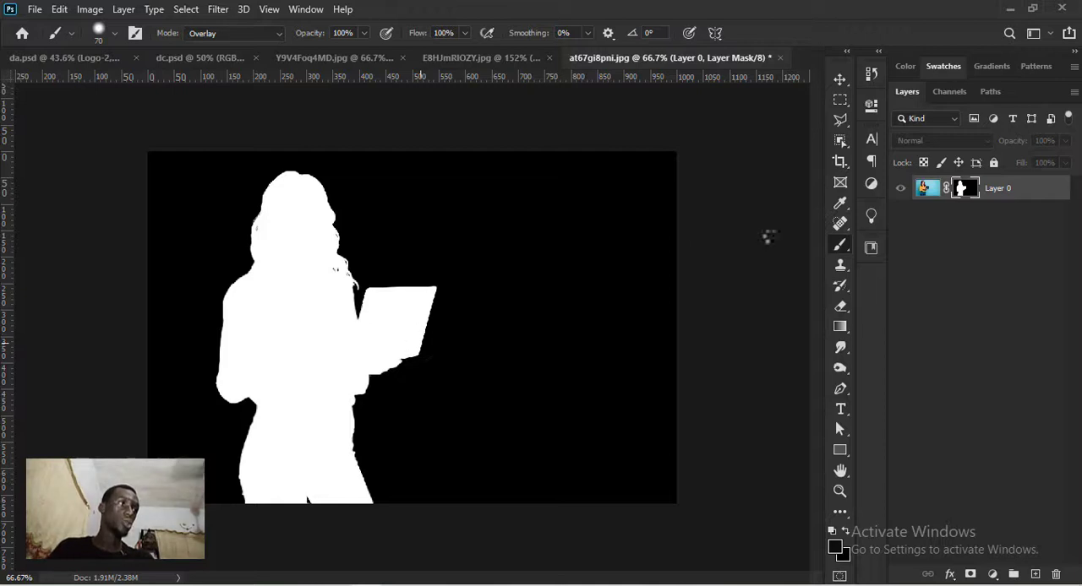
- Switch the canvas from the mask view back to Layer 0's image and activate the Move tool
click(927, 190)
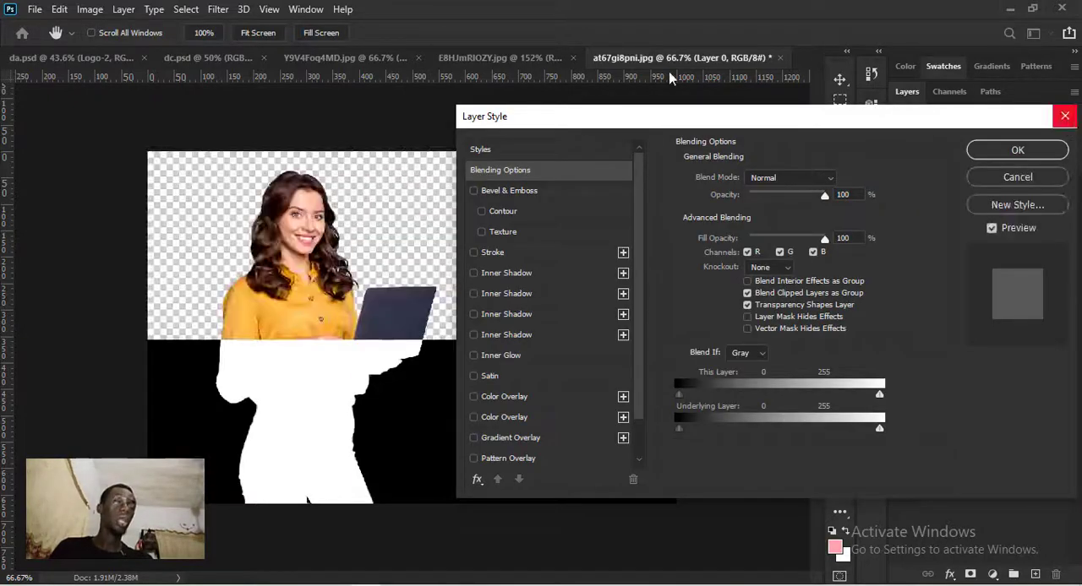
key(Escape)
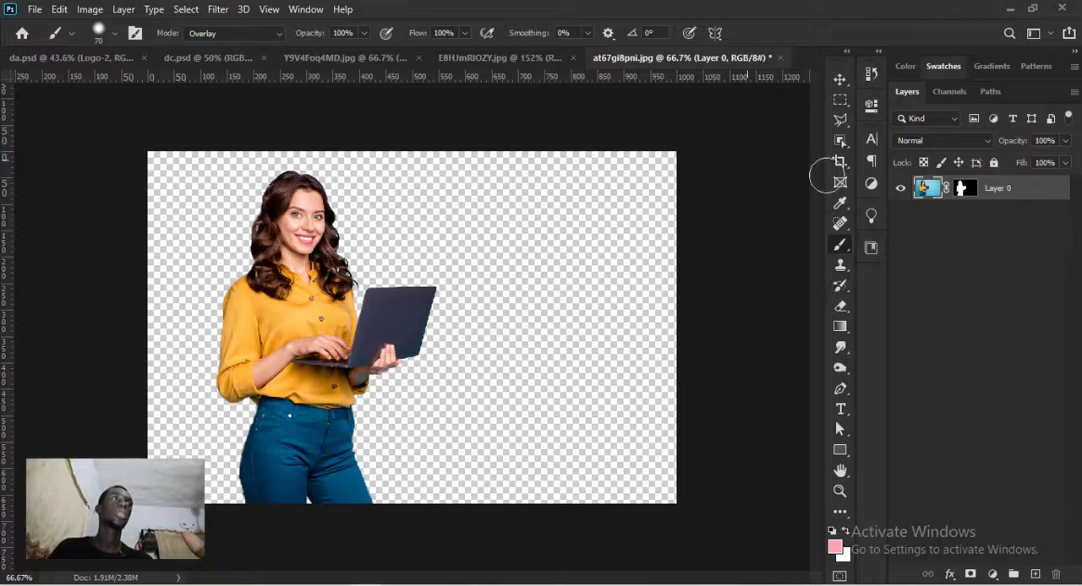
click(844, 79)
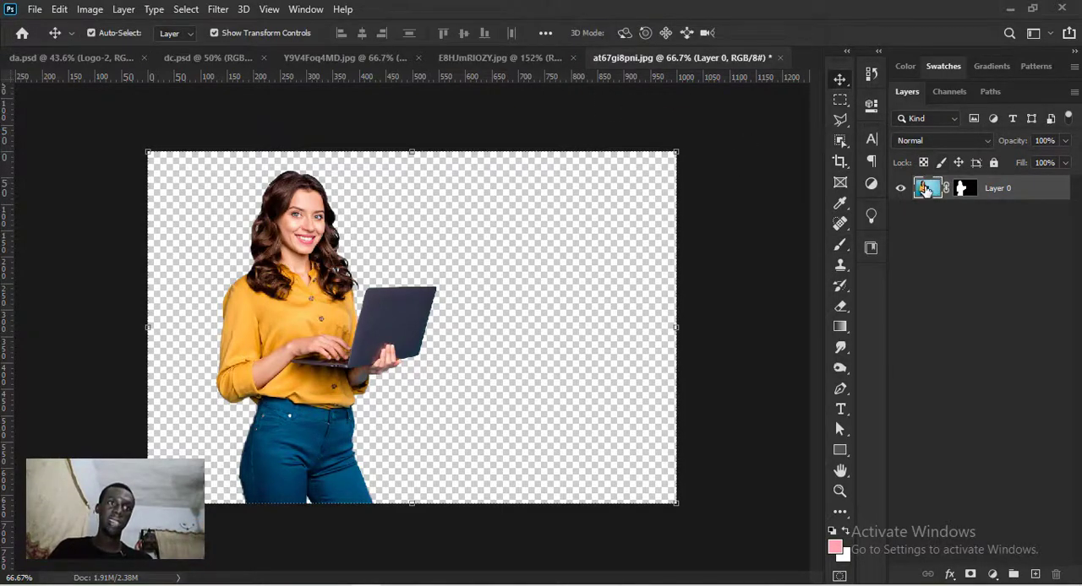
right_click(926, 190)
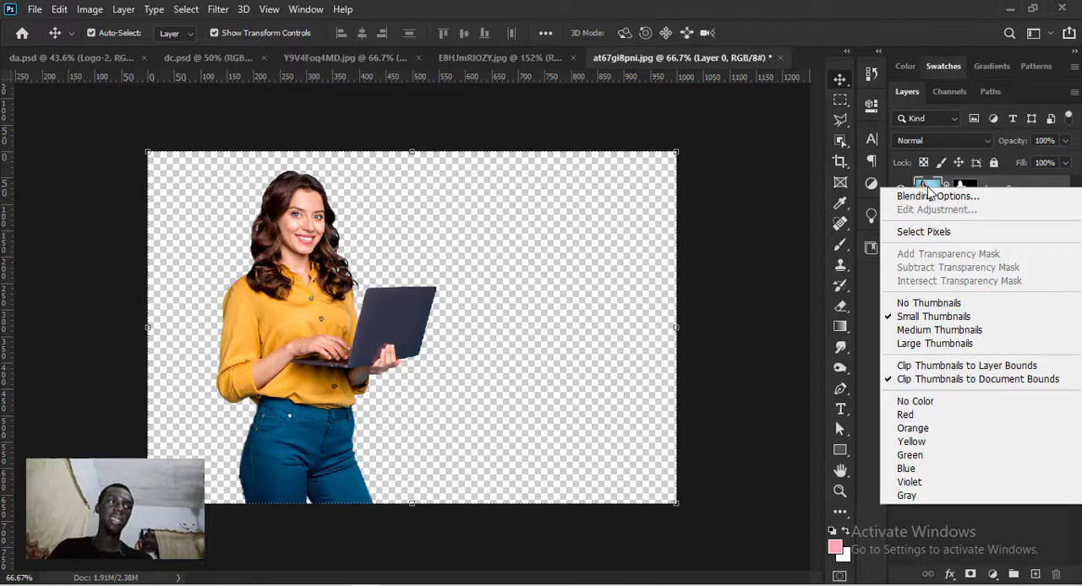
click(961, 231)
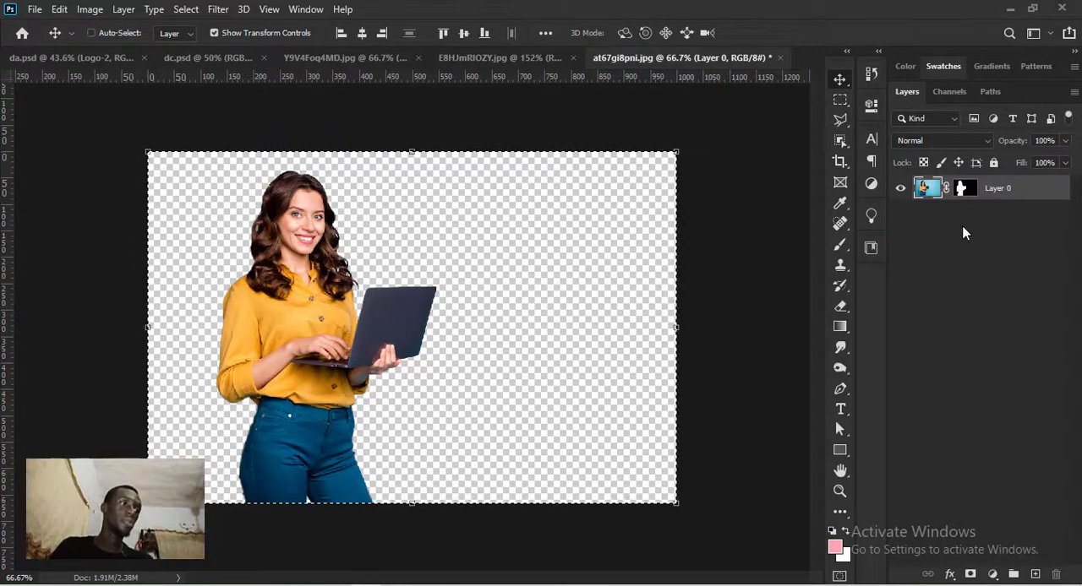
key(ctrl+d)
click(964, 188)
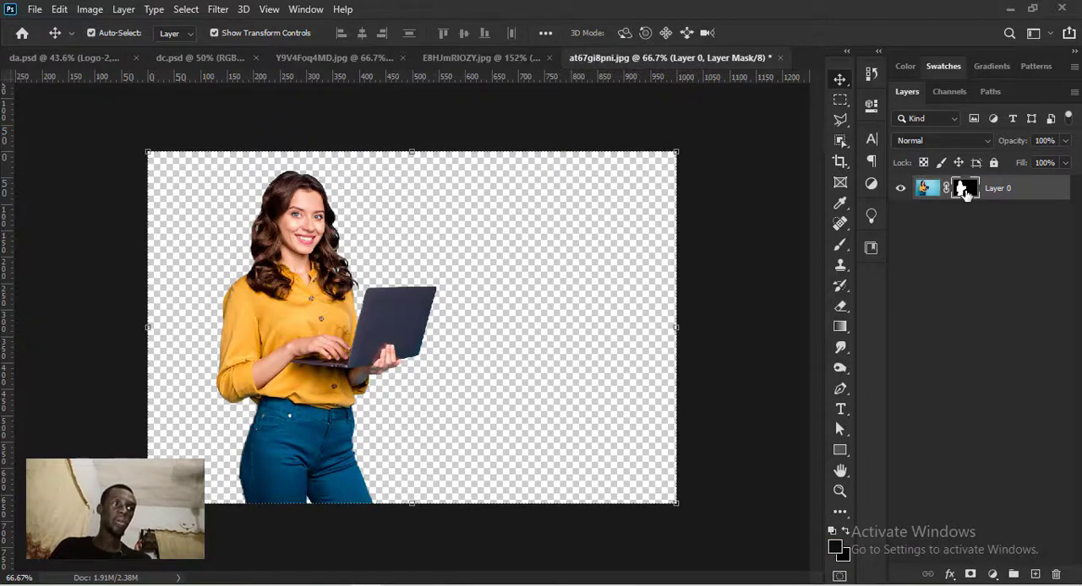
right_click(964, 191)
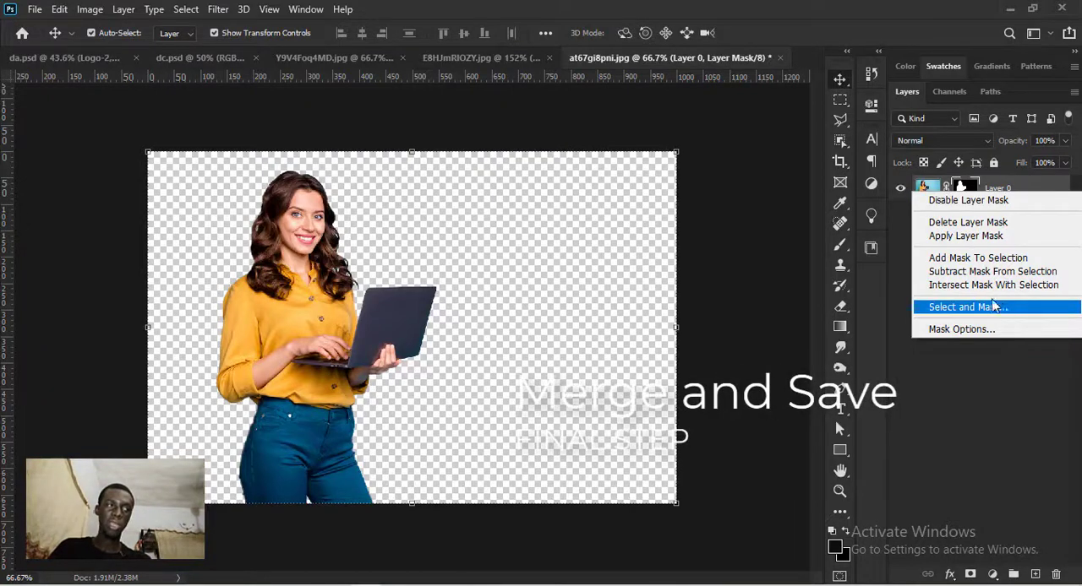
click(928, 190)
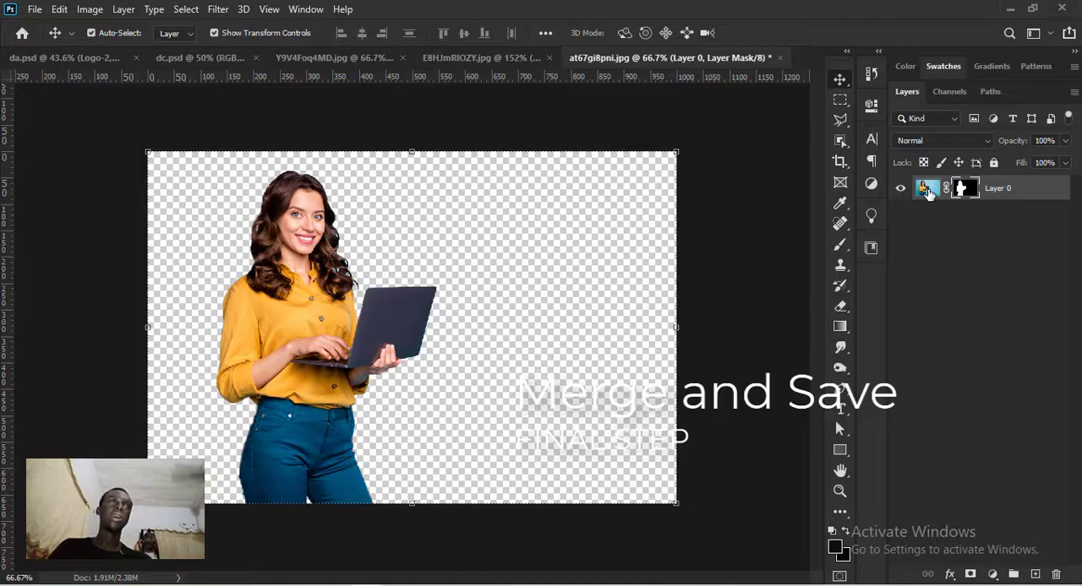
- Convert the masked Layer 0 to a smart object
click(928, 190)
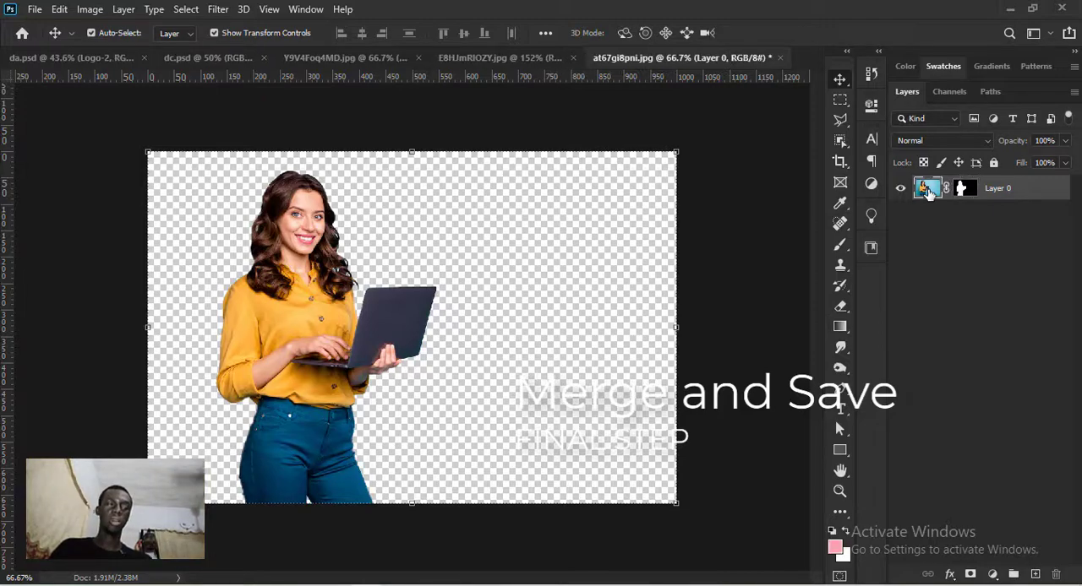
right_click(1040, 197)
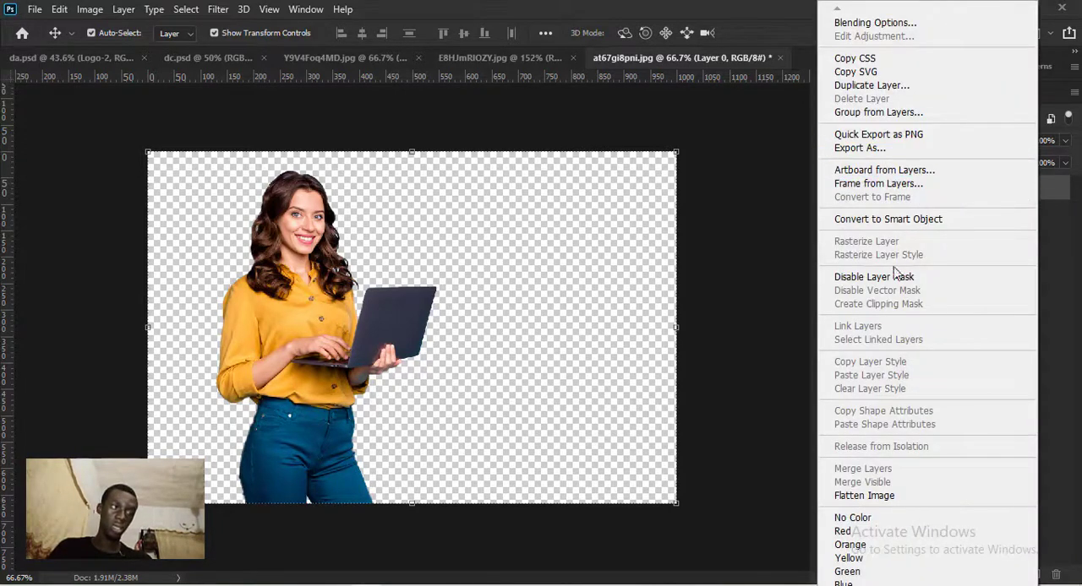
click(933, 222)
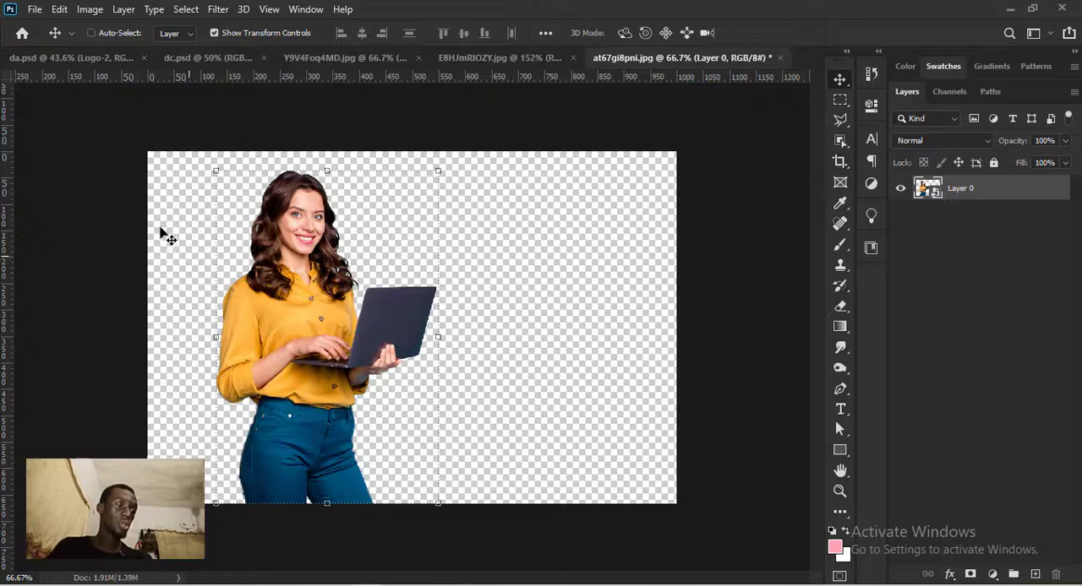
- Create a new document with the Clipboard preset, 420 by 631 pixels at 96 pixels/inch, RGB Color with a white background
click(36, 10)
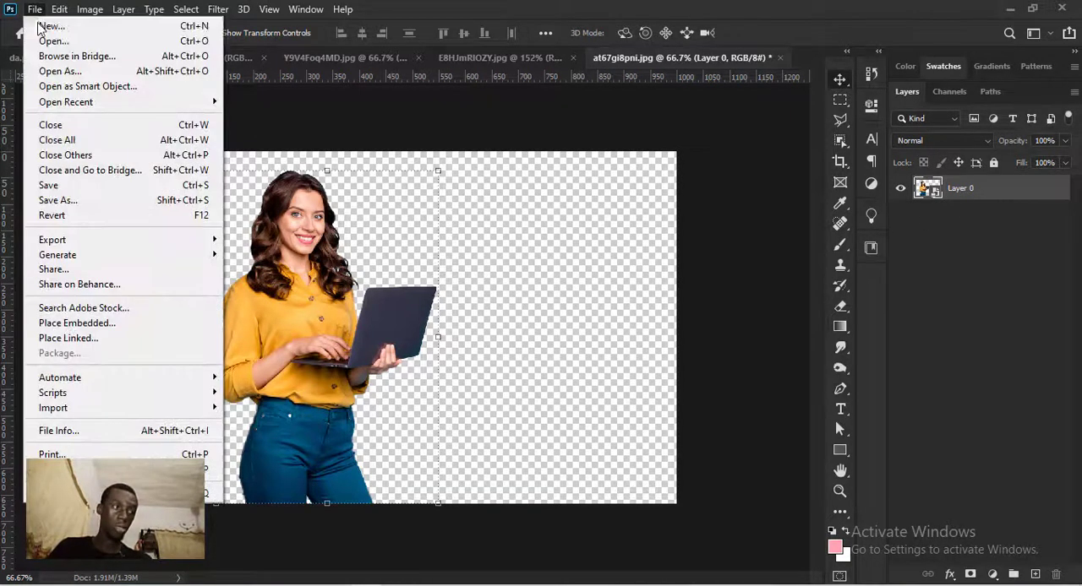
key(Escape)
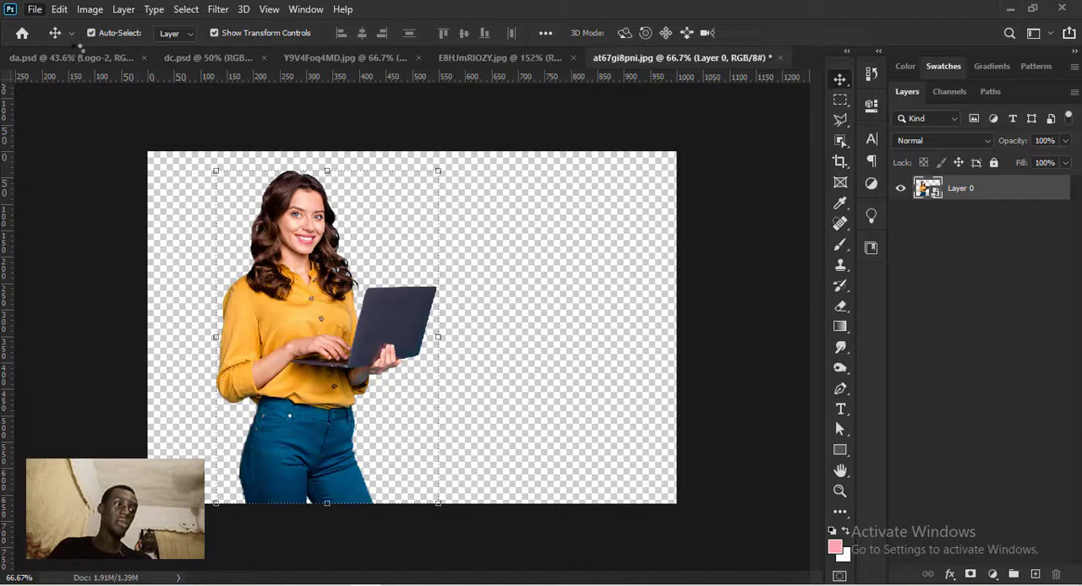
key(ctrl+n)
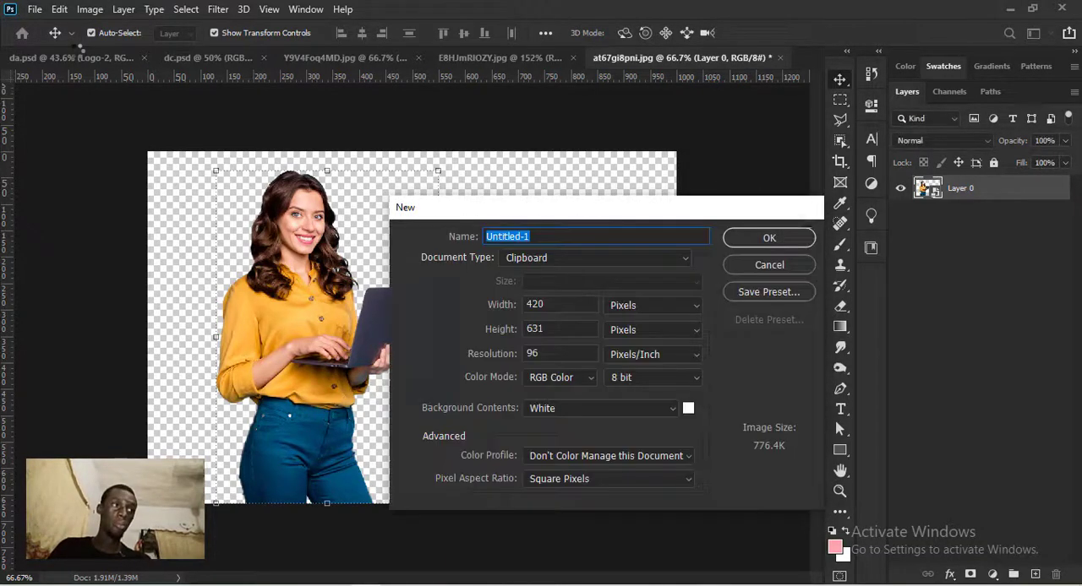
key(Return)
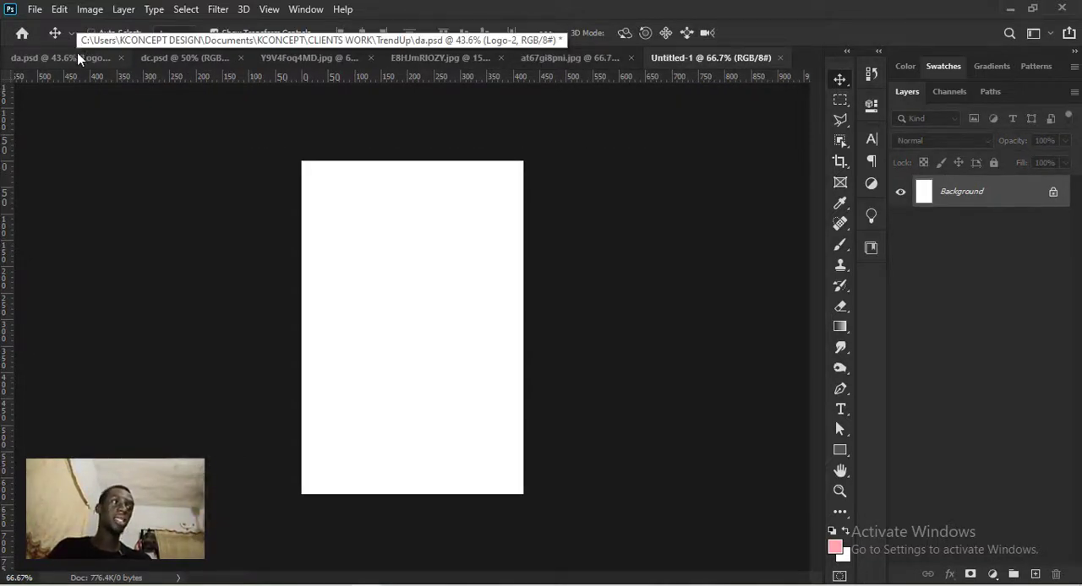
- Paste the woman's cutout into the new document and hide the white Background layer
key(ctrl+v)
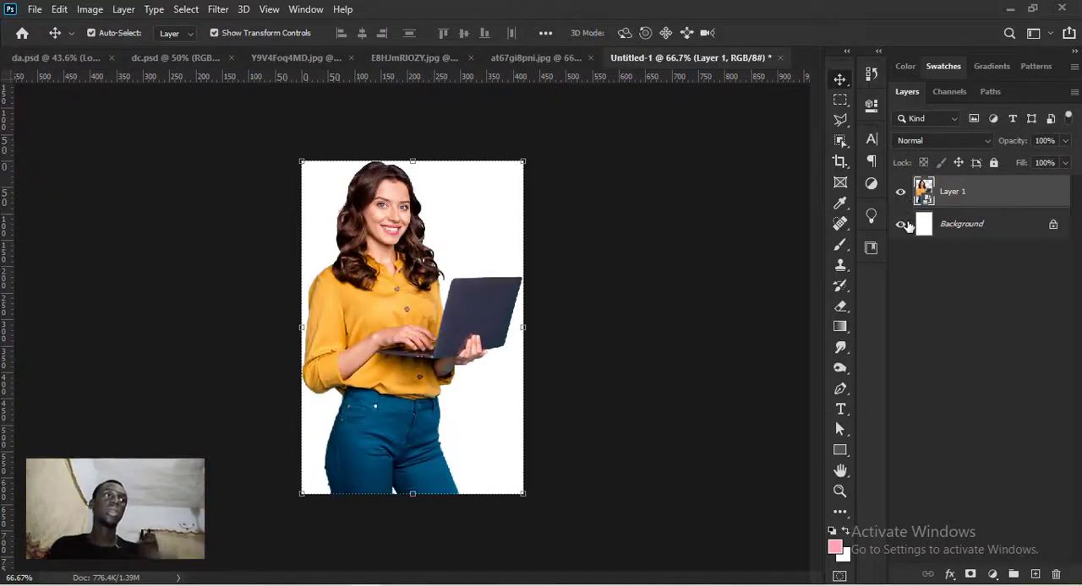
click(901, 224)
click(807, 296)
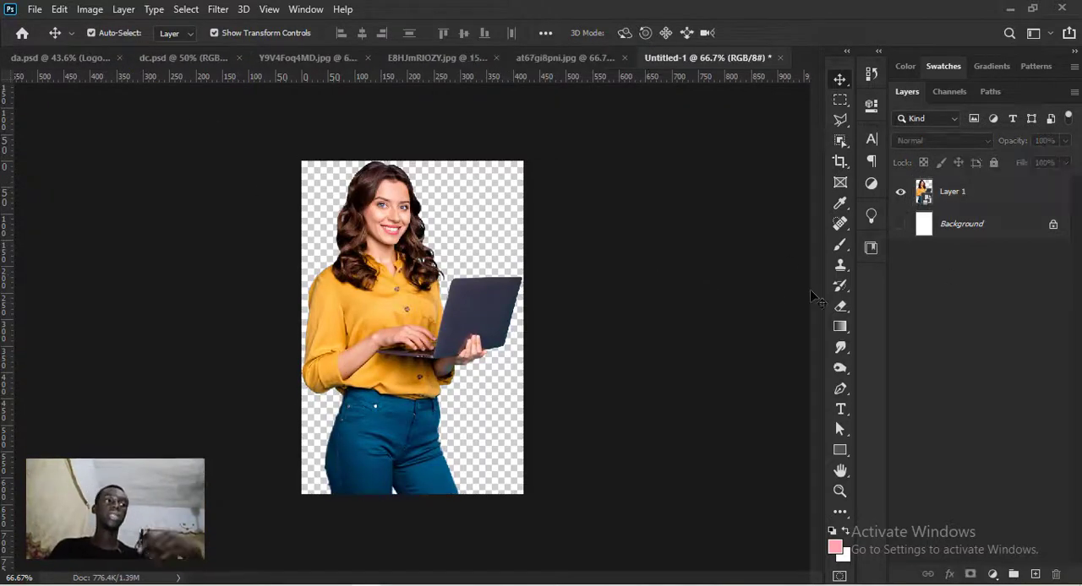
key(ctrl+0)
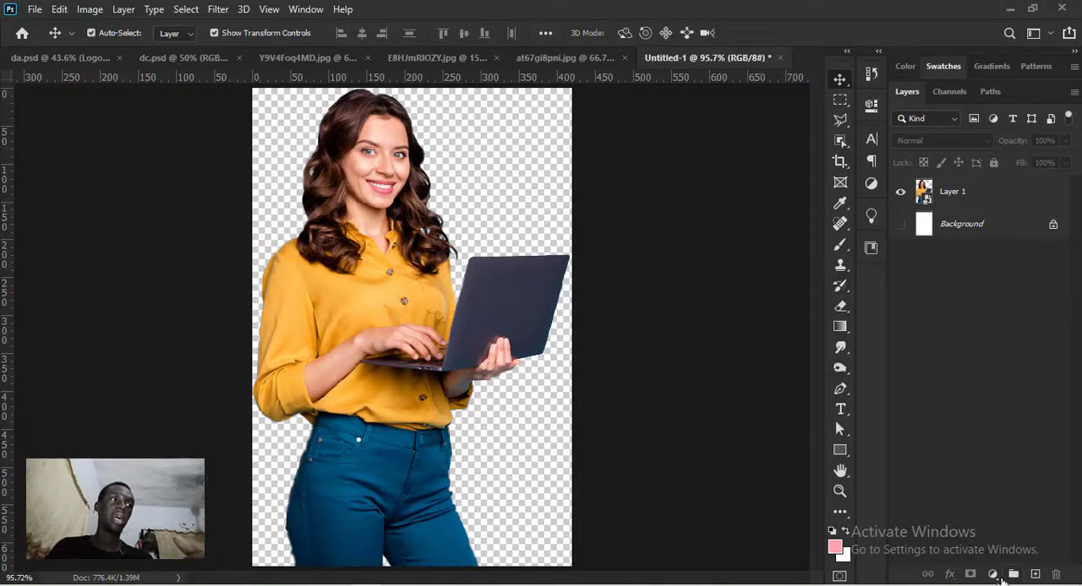
- Add a Vibrance adjustment layer above the cutout with Vibrance set to +43
click(997, 579)
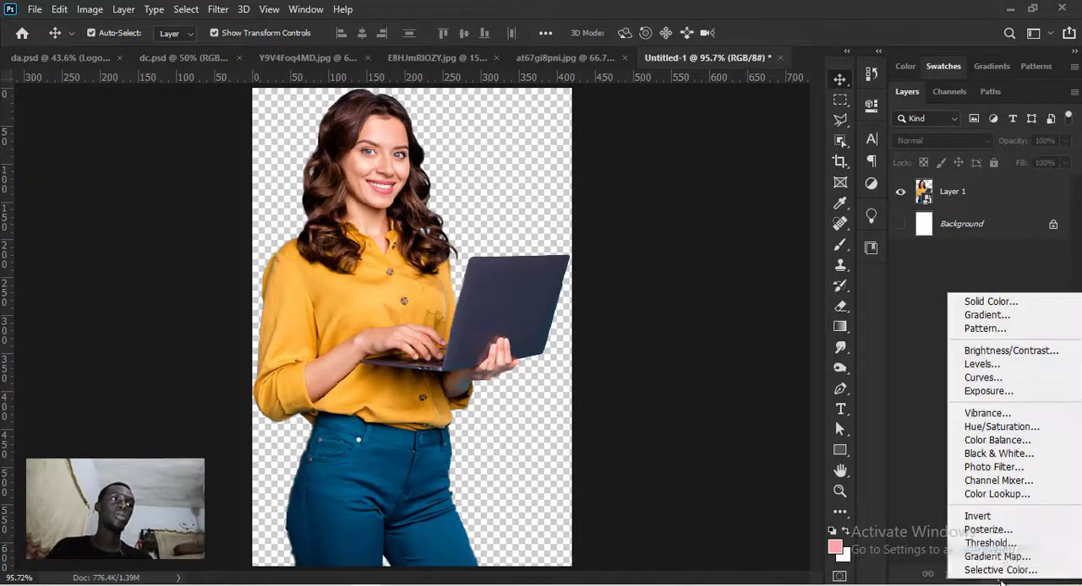
click(997, 415)
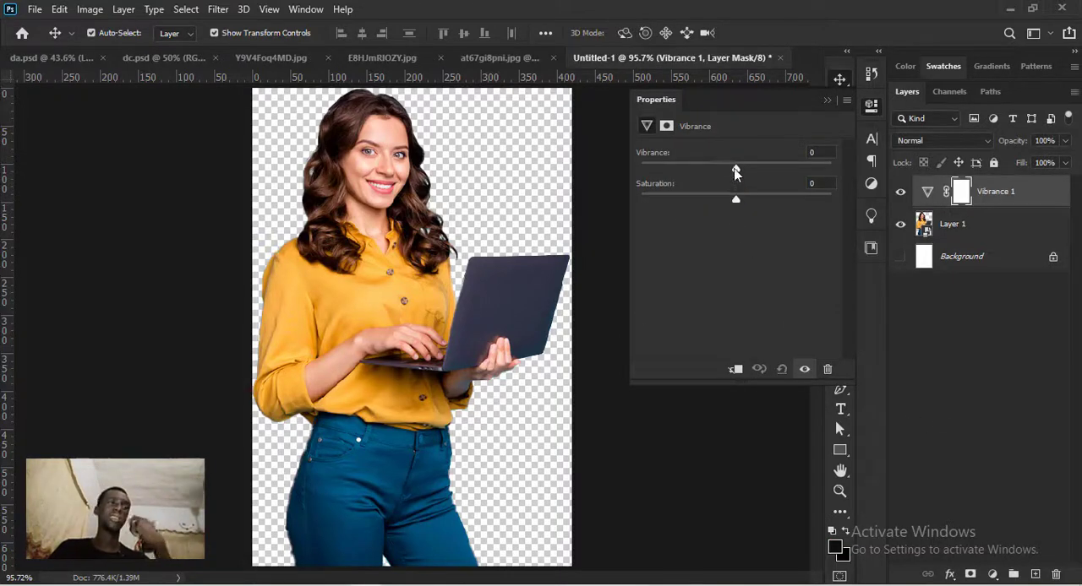
drag(736, 170, 758, 172)
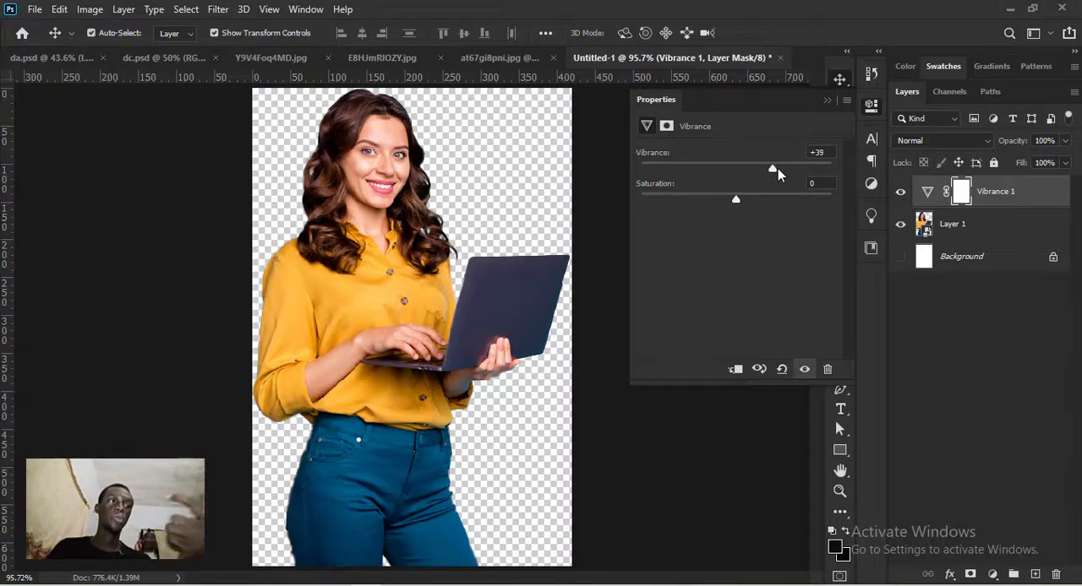
drag(777, 168, 777, 169)
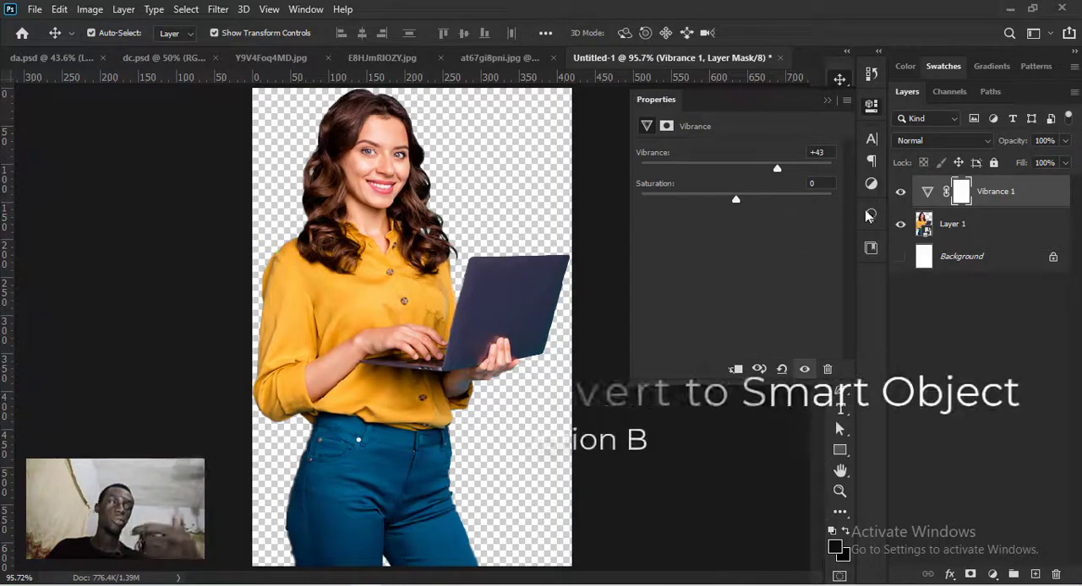
- Compare the cutout with and without the Vibrance adjustment and close the adjustment's settings
click(901, 194)
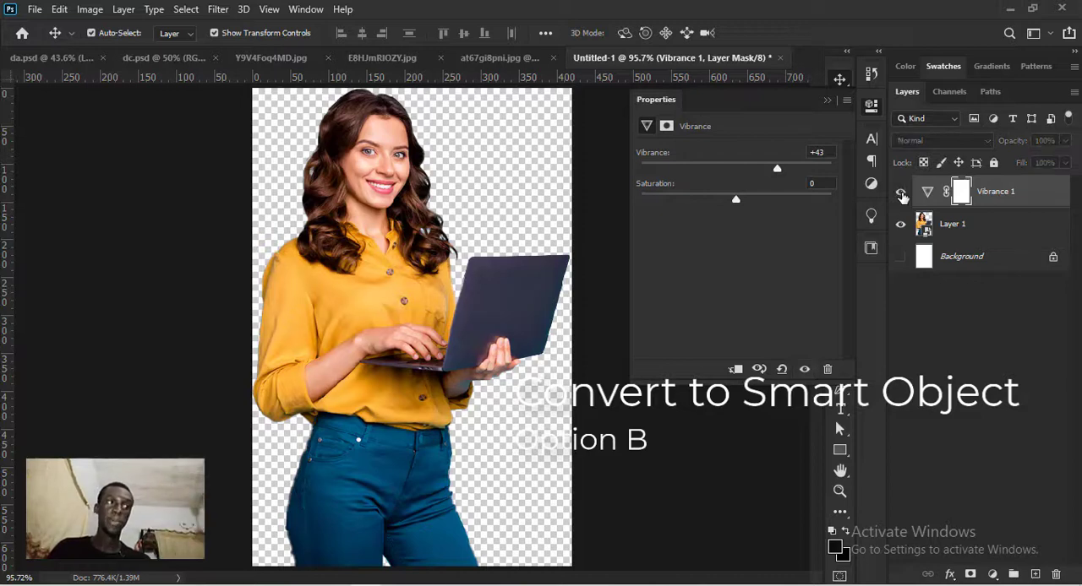
click(901, 193)
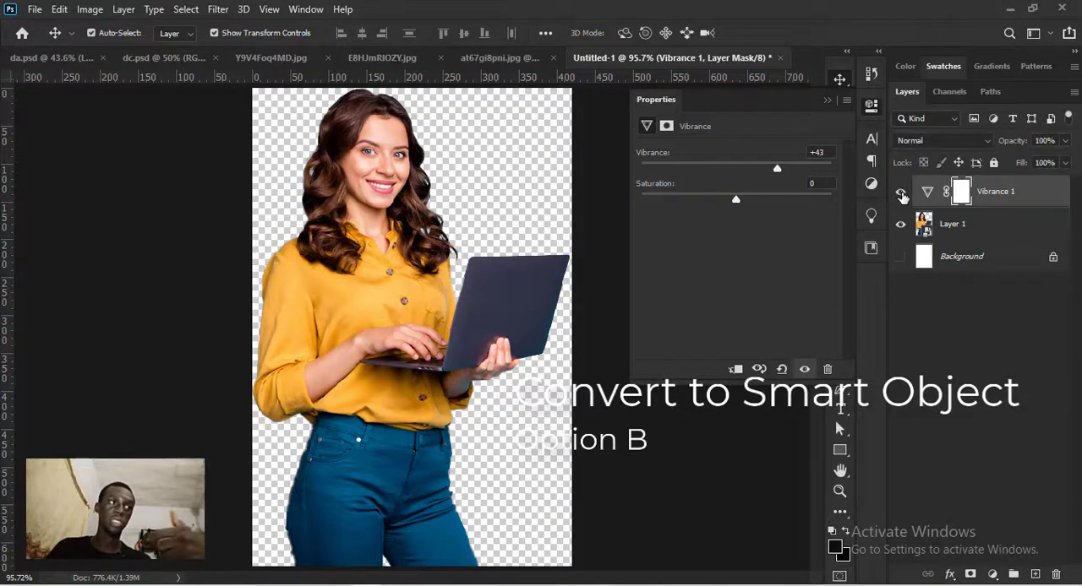
click(825, 101)
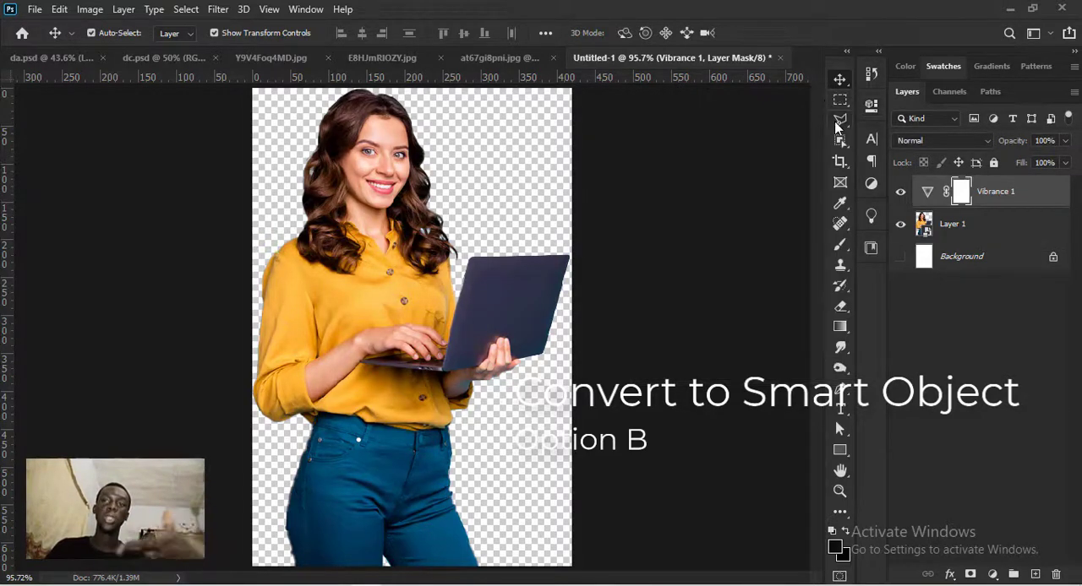
- Merge the Vibrance 1 adjustment and Layer 1 into one layer, leaving the hidden Background separate
key(ctrl+minus)
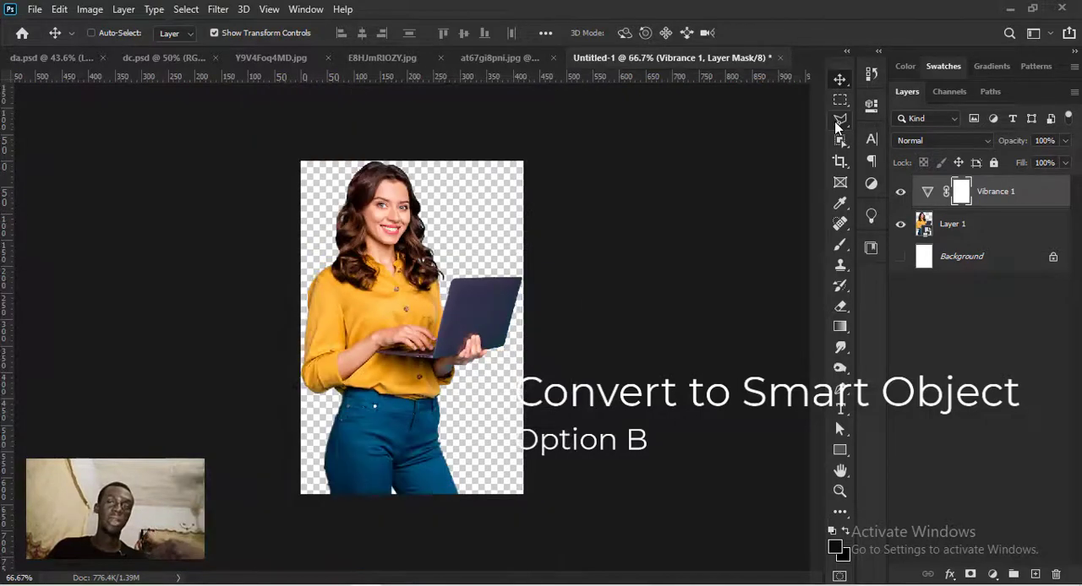
click(1004, 243)
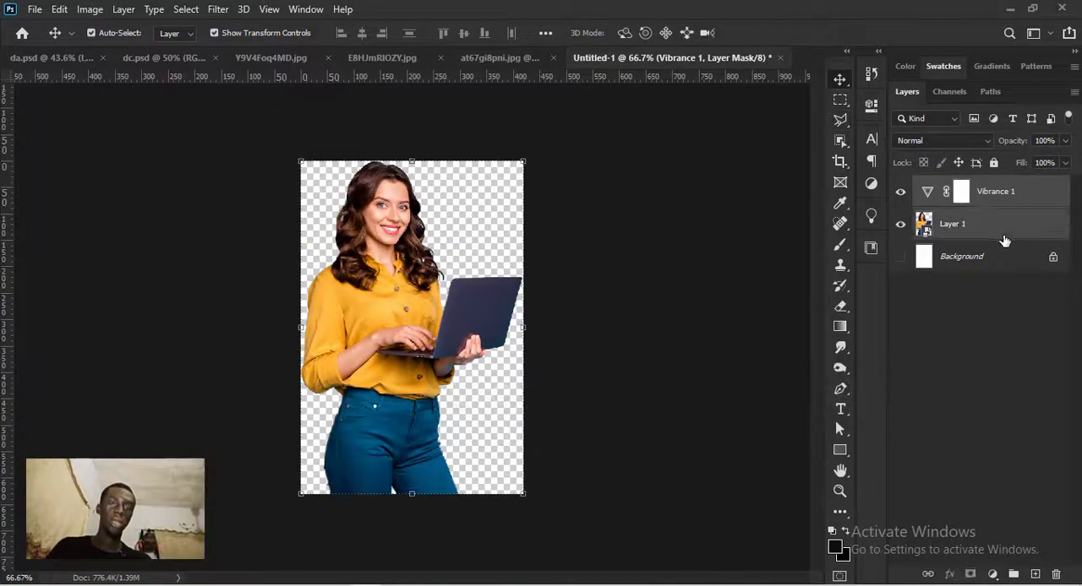
right_click(1005, 243)
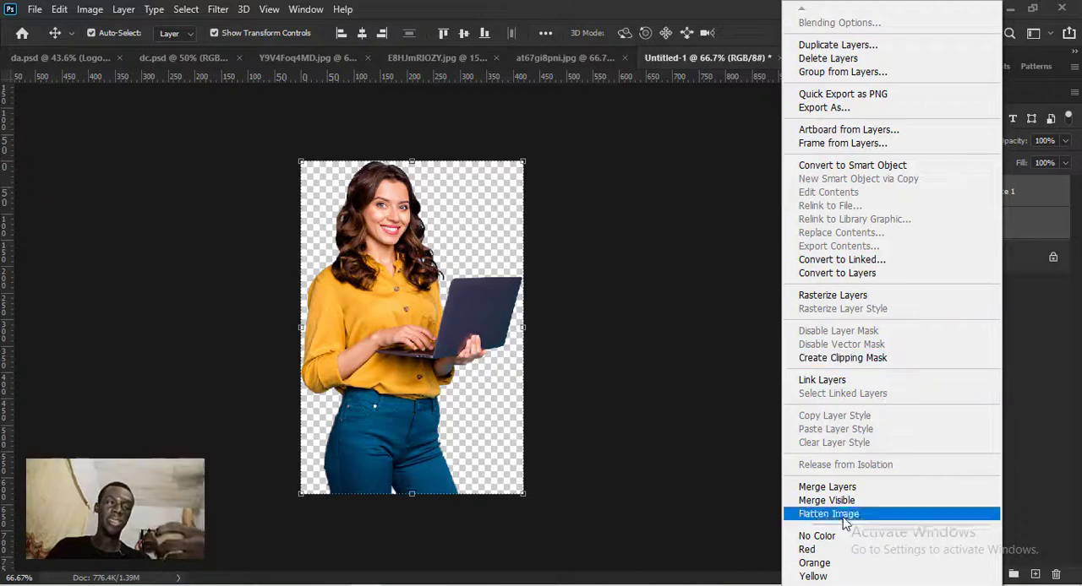
click(849, 488)
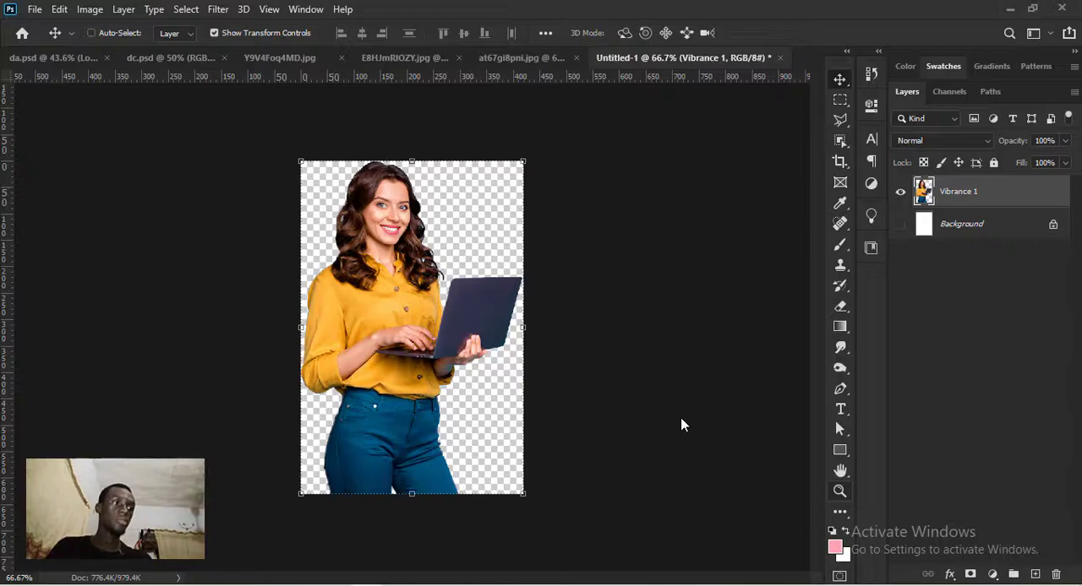
- Start saving the merged cutout to the Desktop under the file name a1ab and display the available file formats
key(ctrl+shift+s)
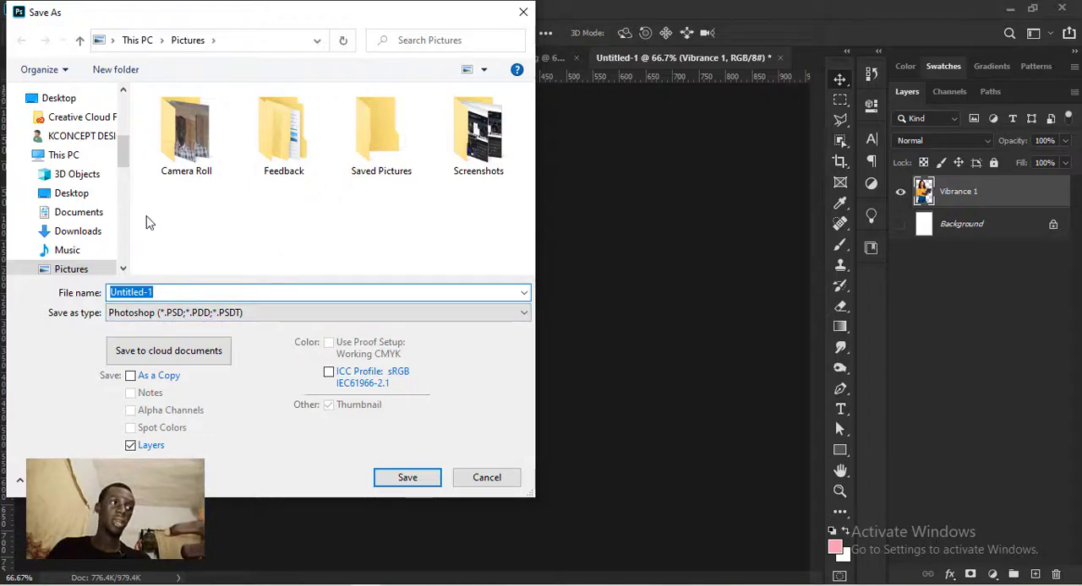
click(71, 193)
click(197, 299)
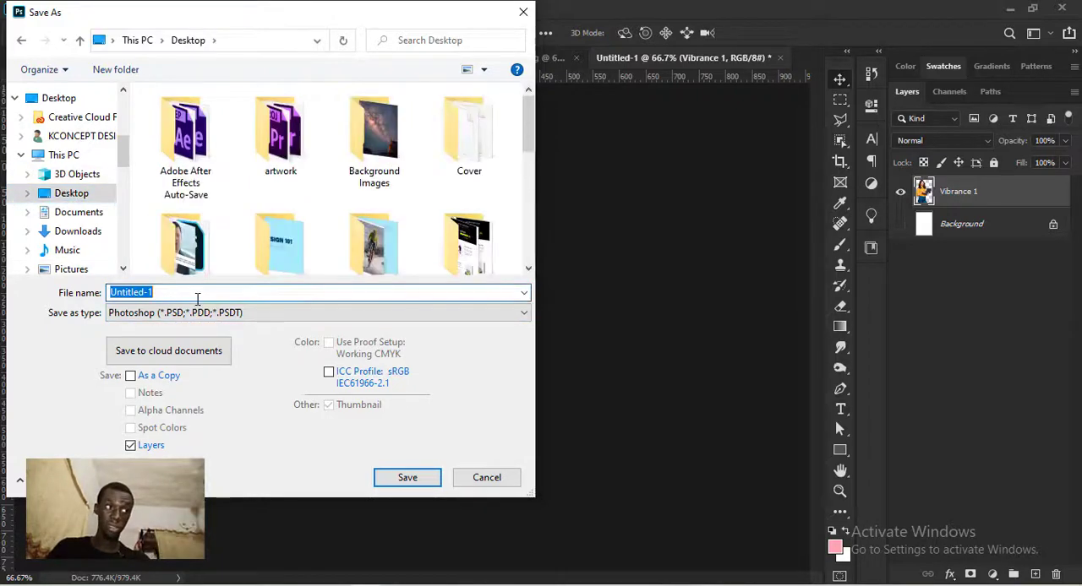
text(a1)
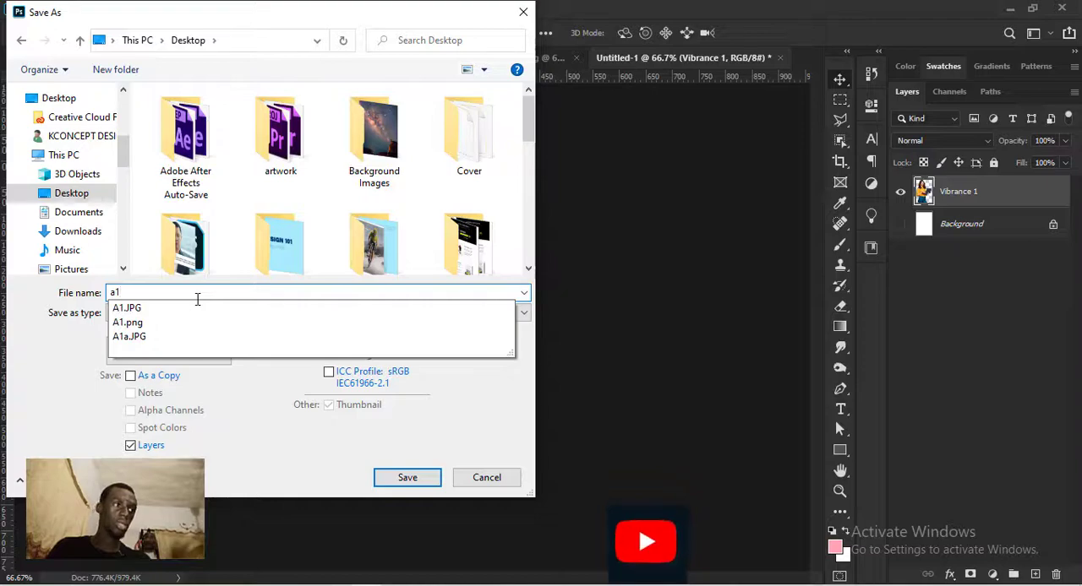
text(ab)
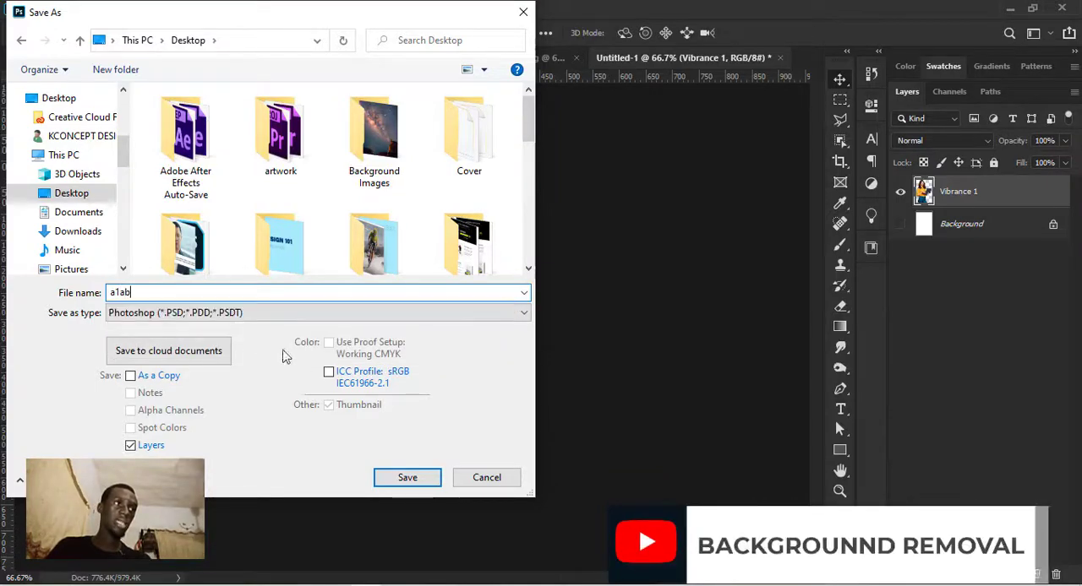
click(310, 314)
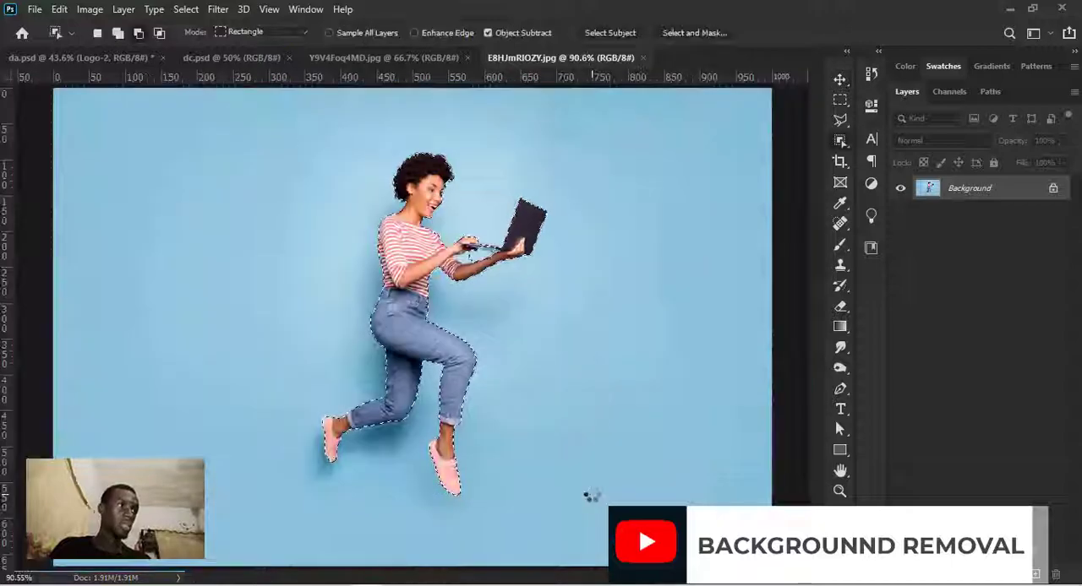
scroll(483, 254, up, 5)
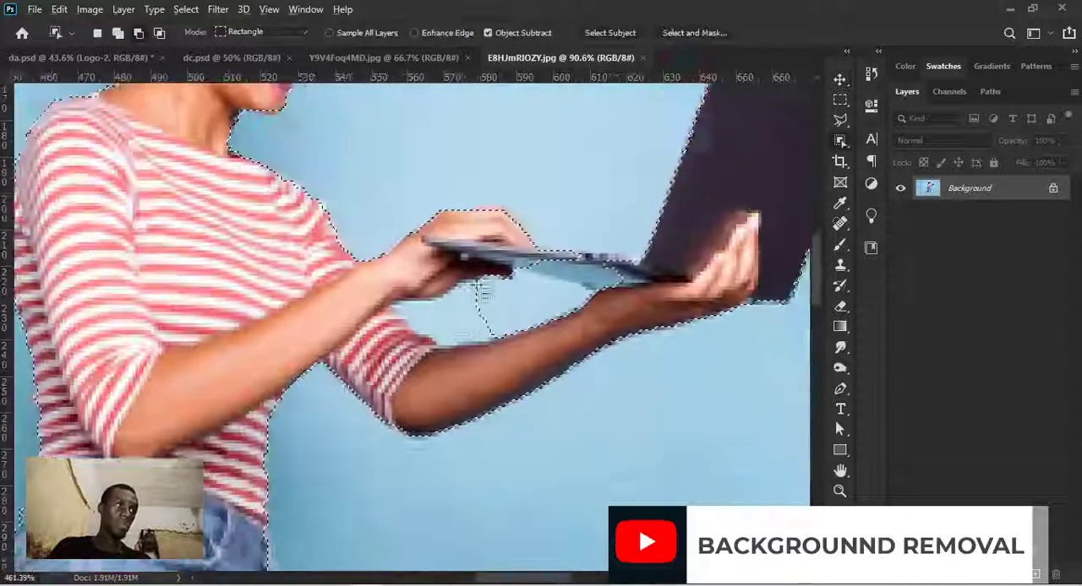
key(l)
scroll(525, 304, down, 4)
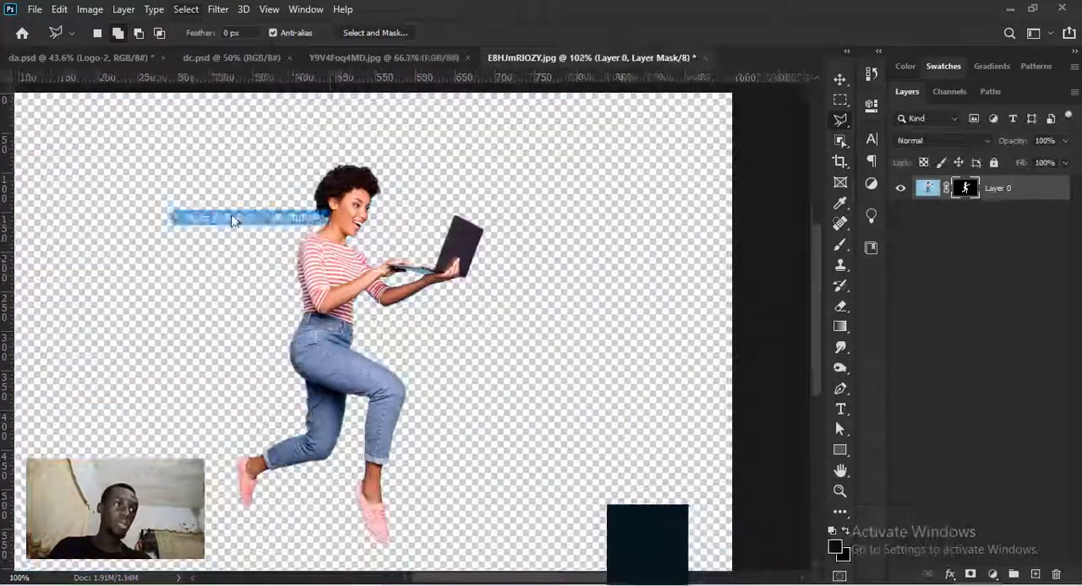
click(235, 221)
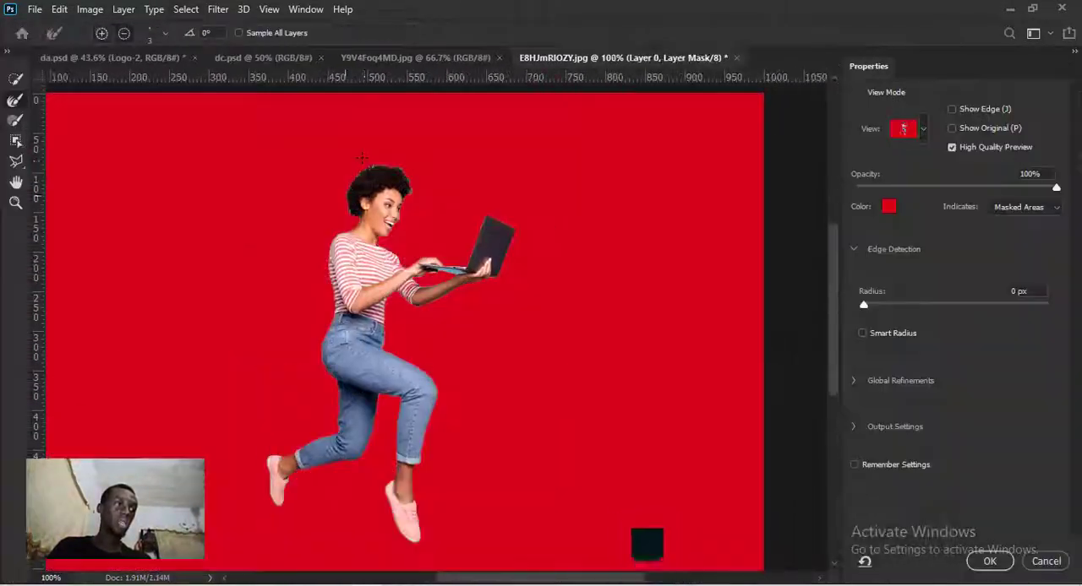
scroll(355, 186, up, 10)
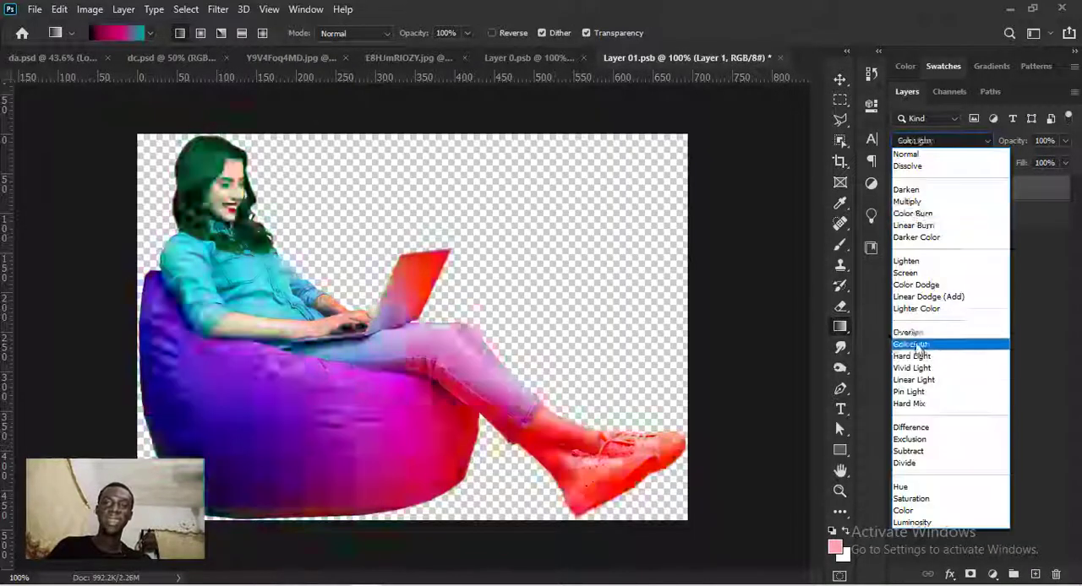
click(911, 344)
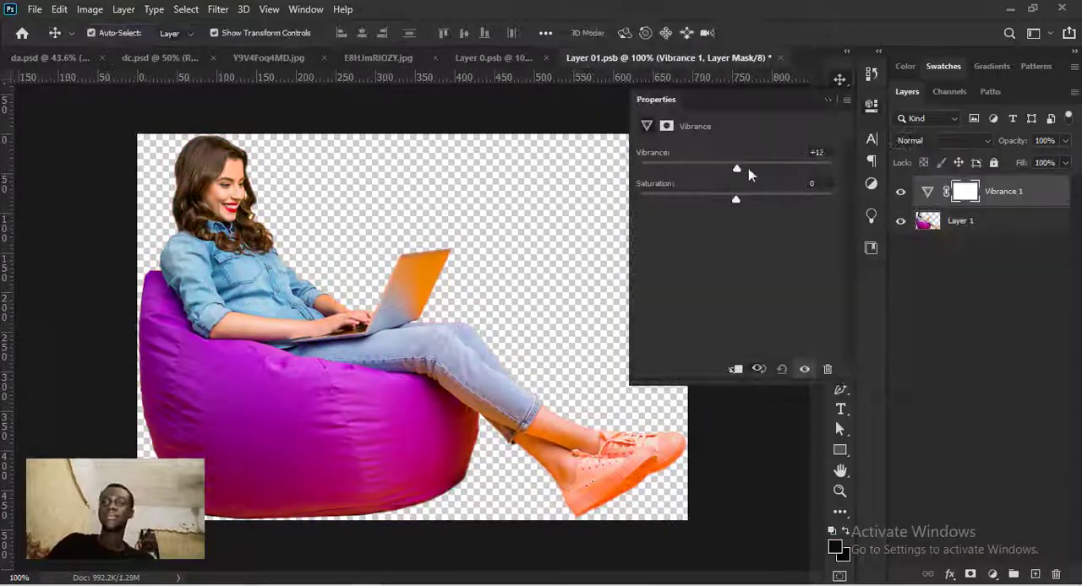